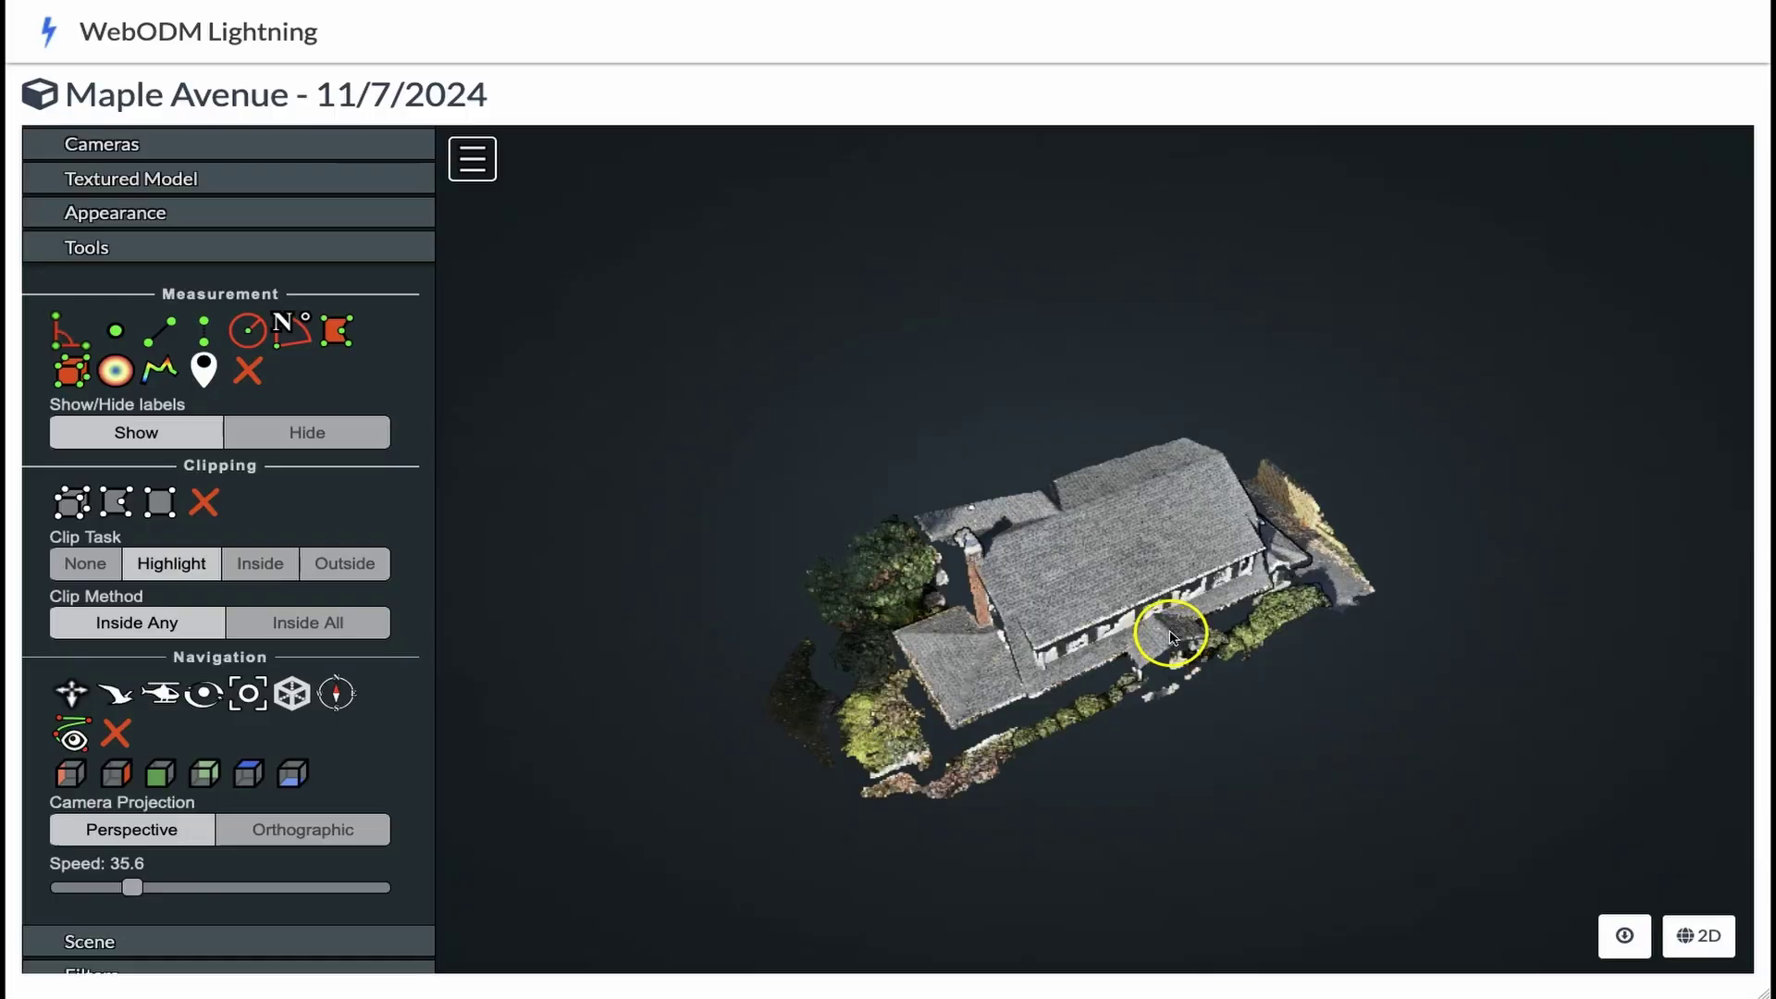
Zoom into the house roof, turn on Show Cameras, and open one camera's photo.
{"action": "double_click", "coordinate": [1139, 590]}
{"action": "scroll", "coordinate": [1140, 595], "scroll_direction": "up", "scroll_amount": 2}
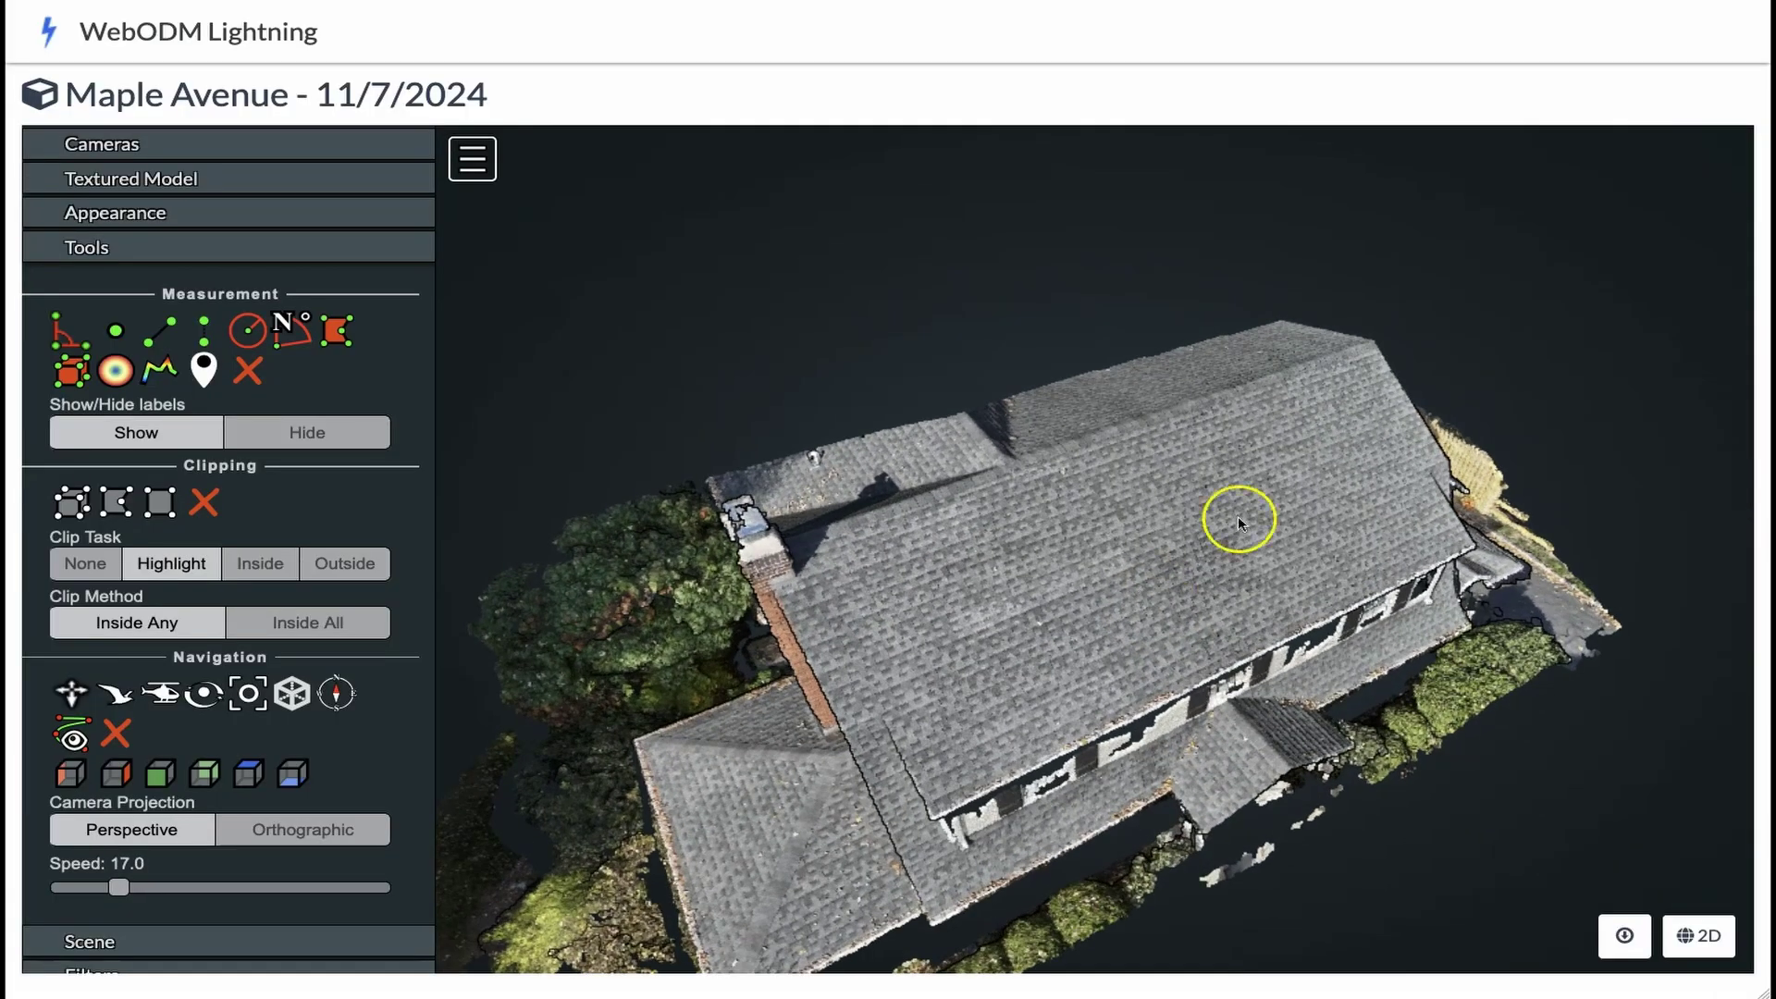
{"action": "left_click", "coordinate": [238, 146]}
{"action": "left_click", "coordinate": [146, 202]}
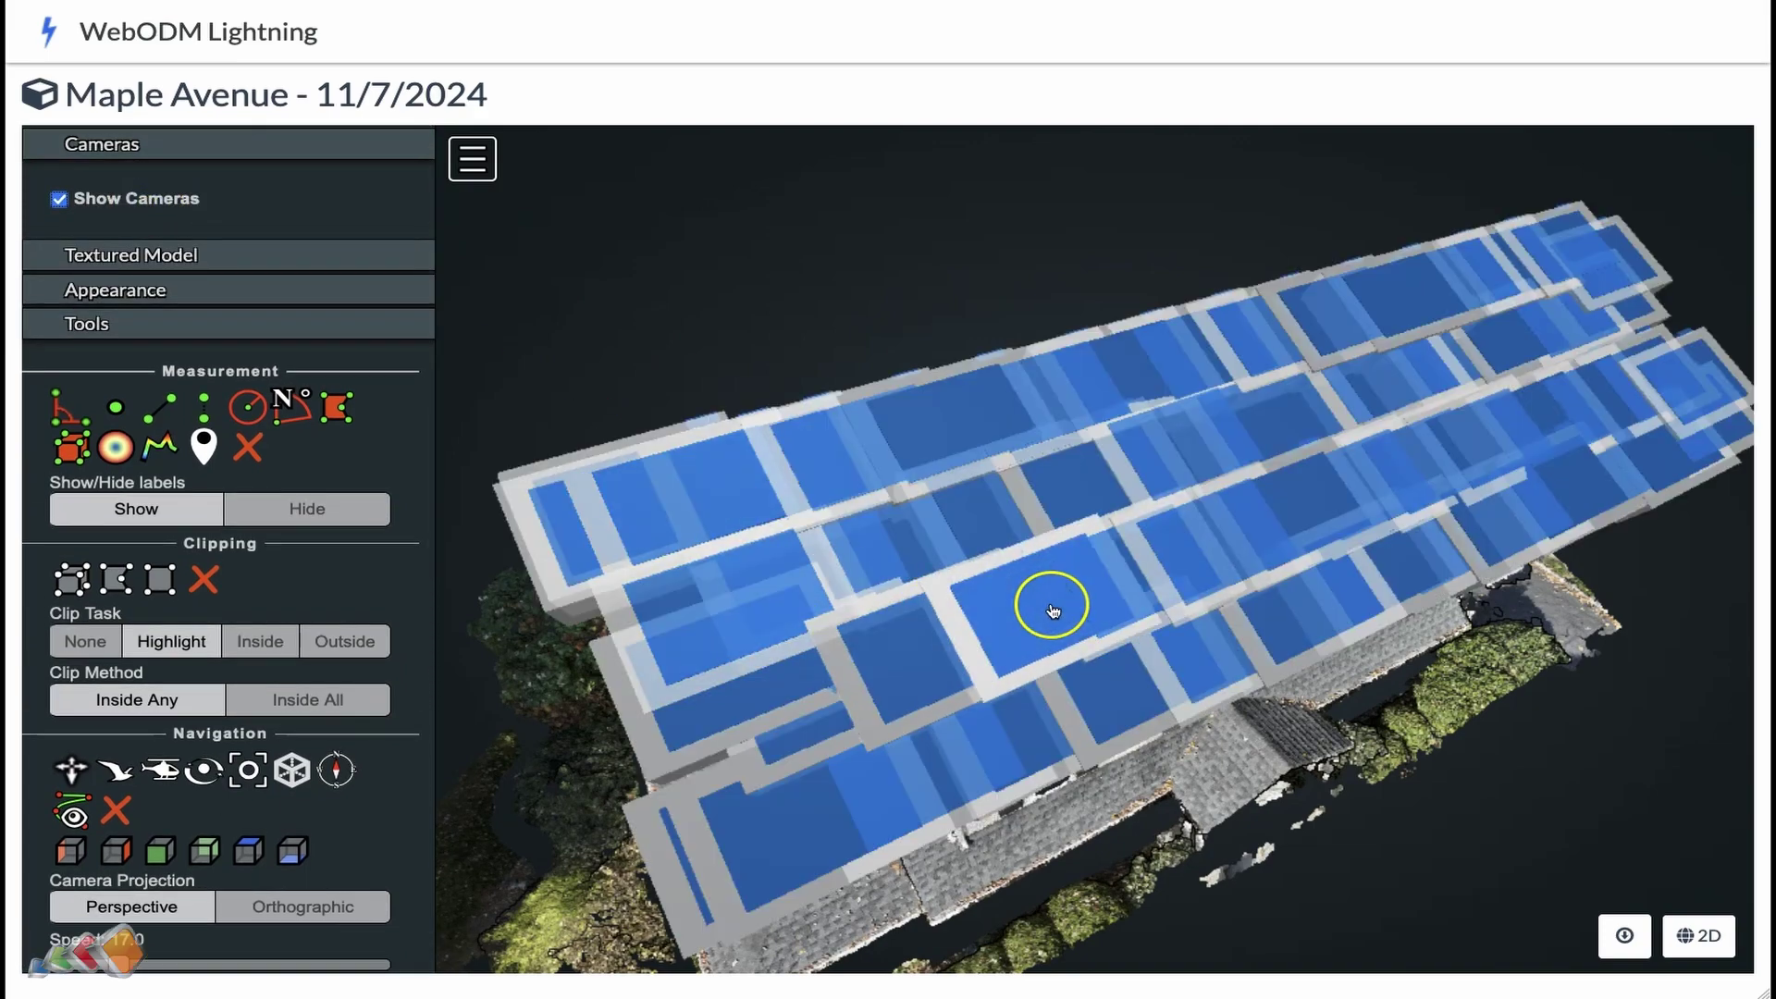
{"action": "left_click", "coordinate": [924, 655]}
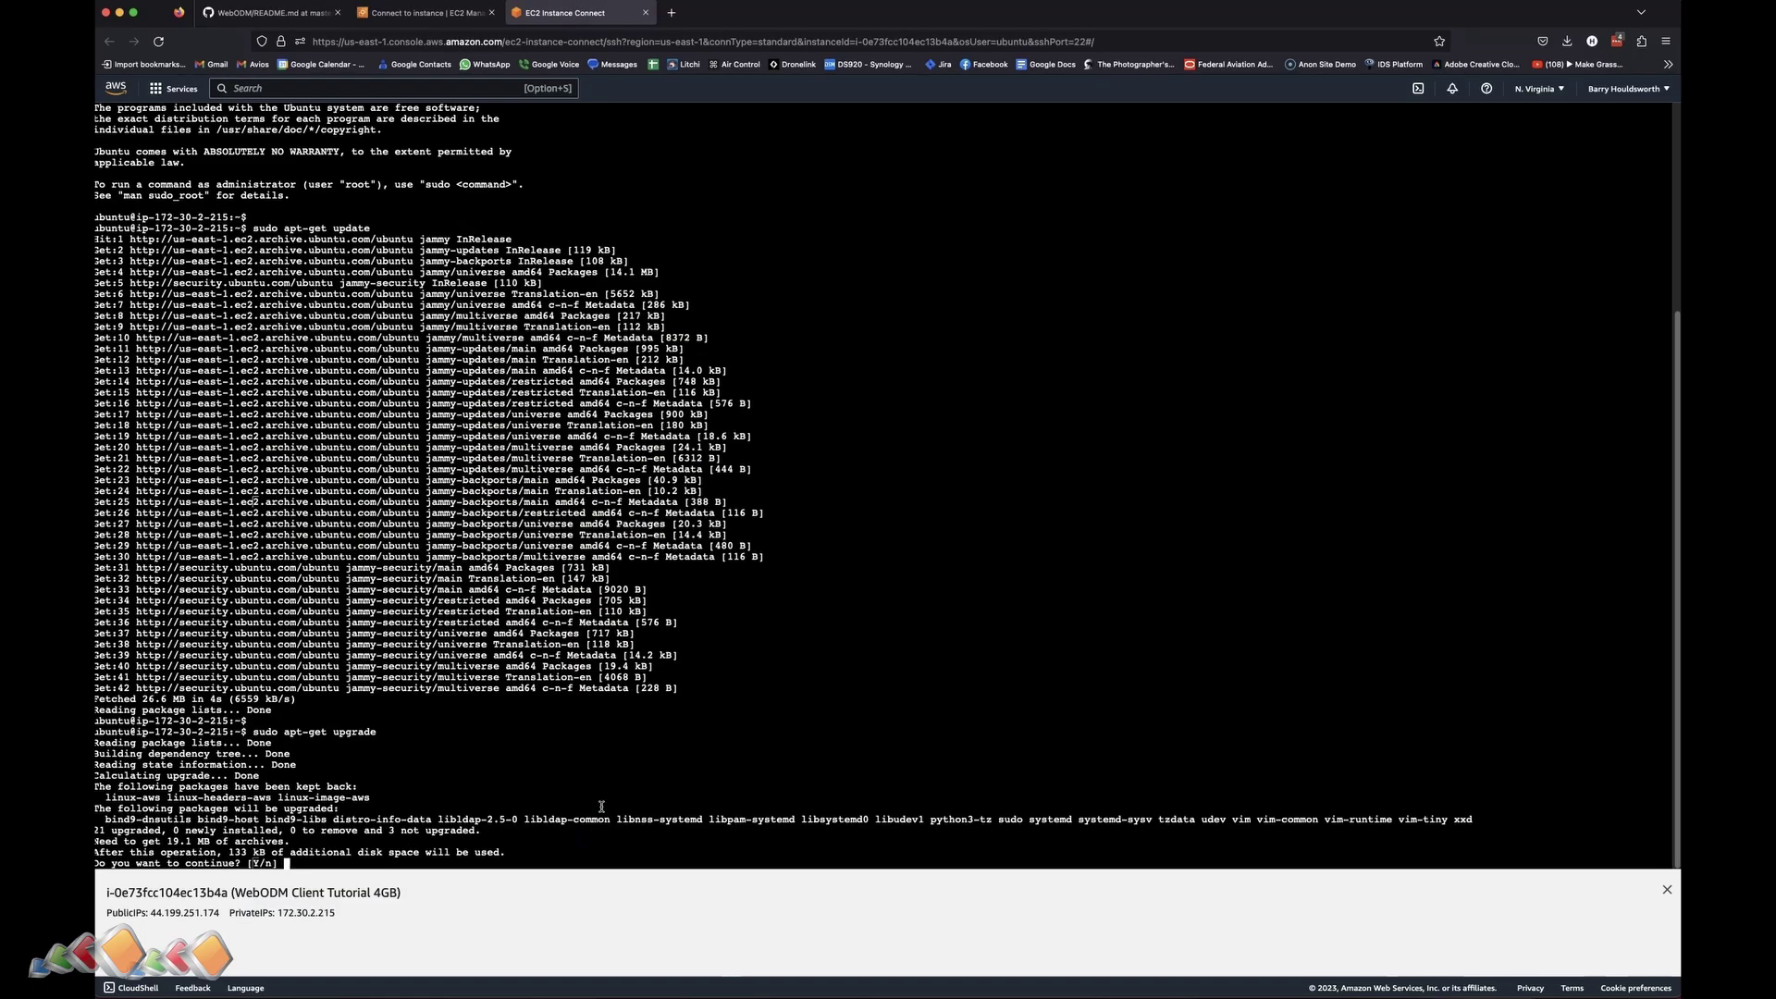
Confirm the pending apt-get upgrade at the 'Do you want to continue? [Y/n]' prompt.
{"action": "key", "text": "Return"}
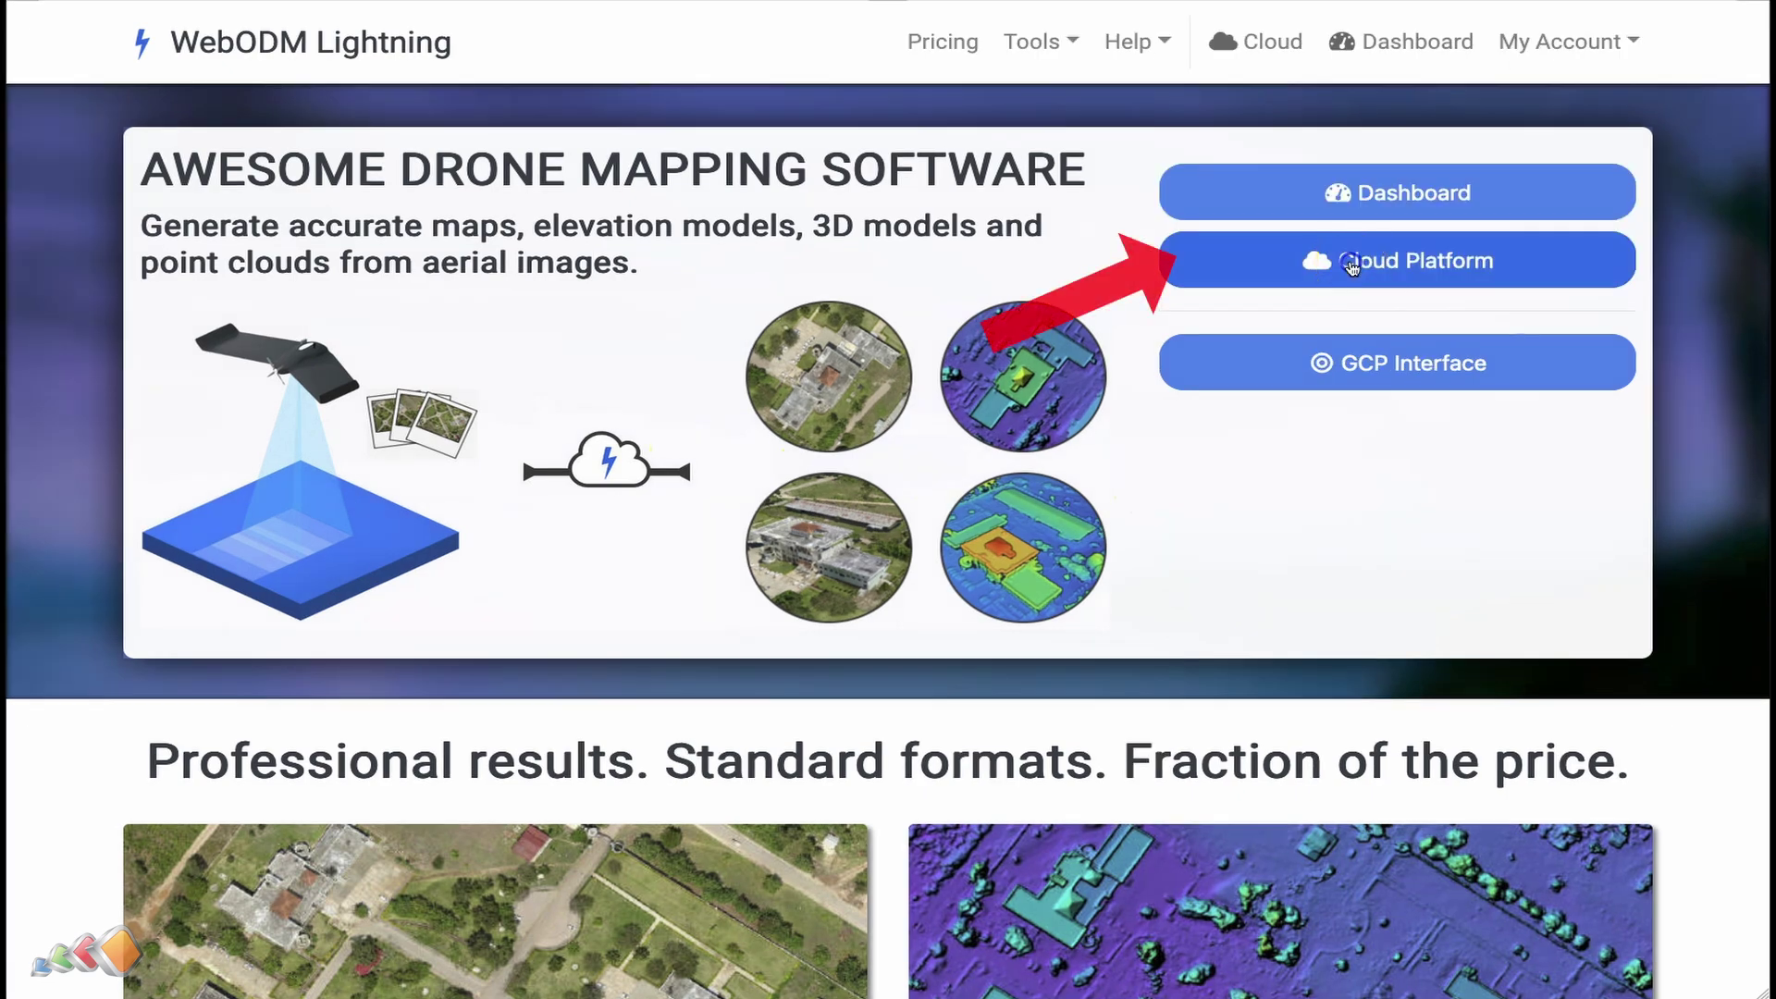
Open the WebODM Lightning Dashboard listing the Demo Project.
{"action": "left_click", "coordinate": [1351, 265]}
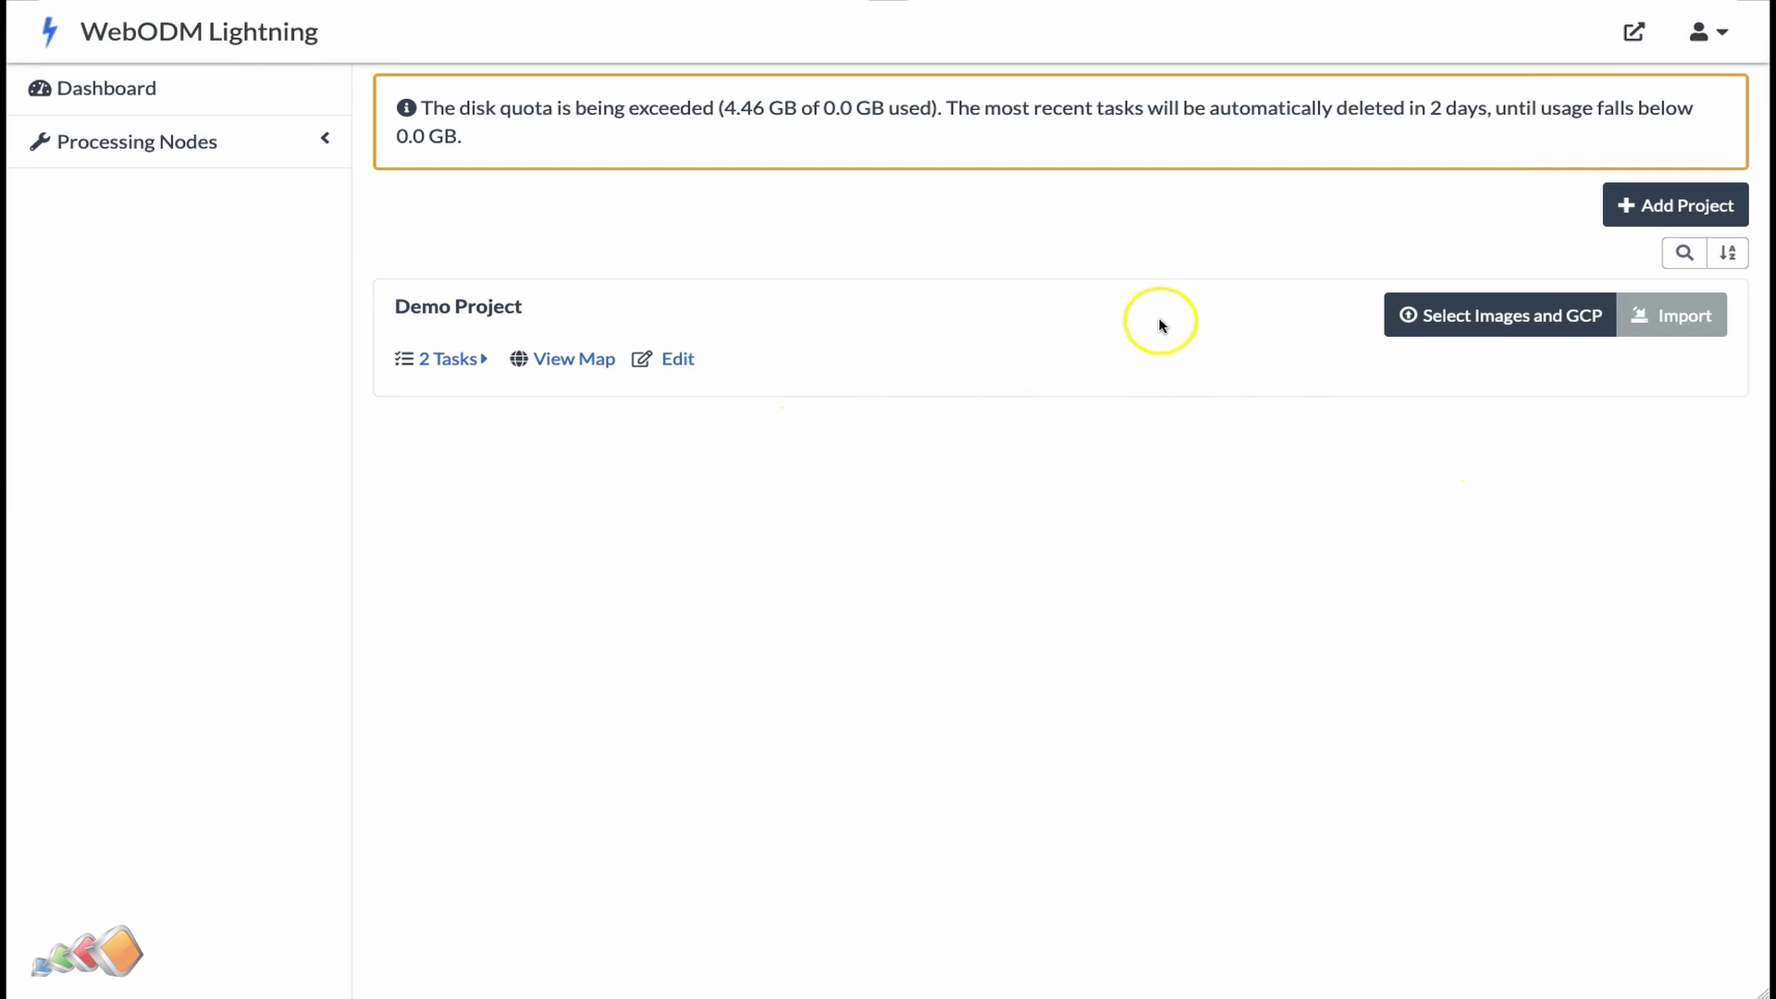
Create a project named 'Roof Inspection' and start selecting its images and GCP files.
{"action": "left_click", "coordinate": [1646, 212]}
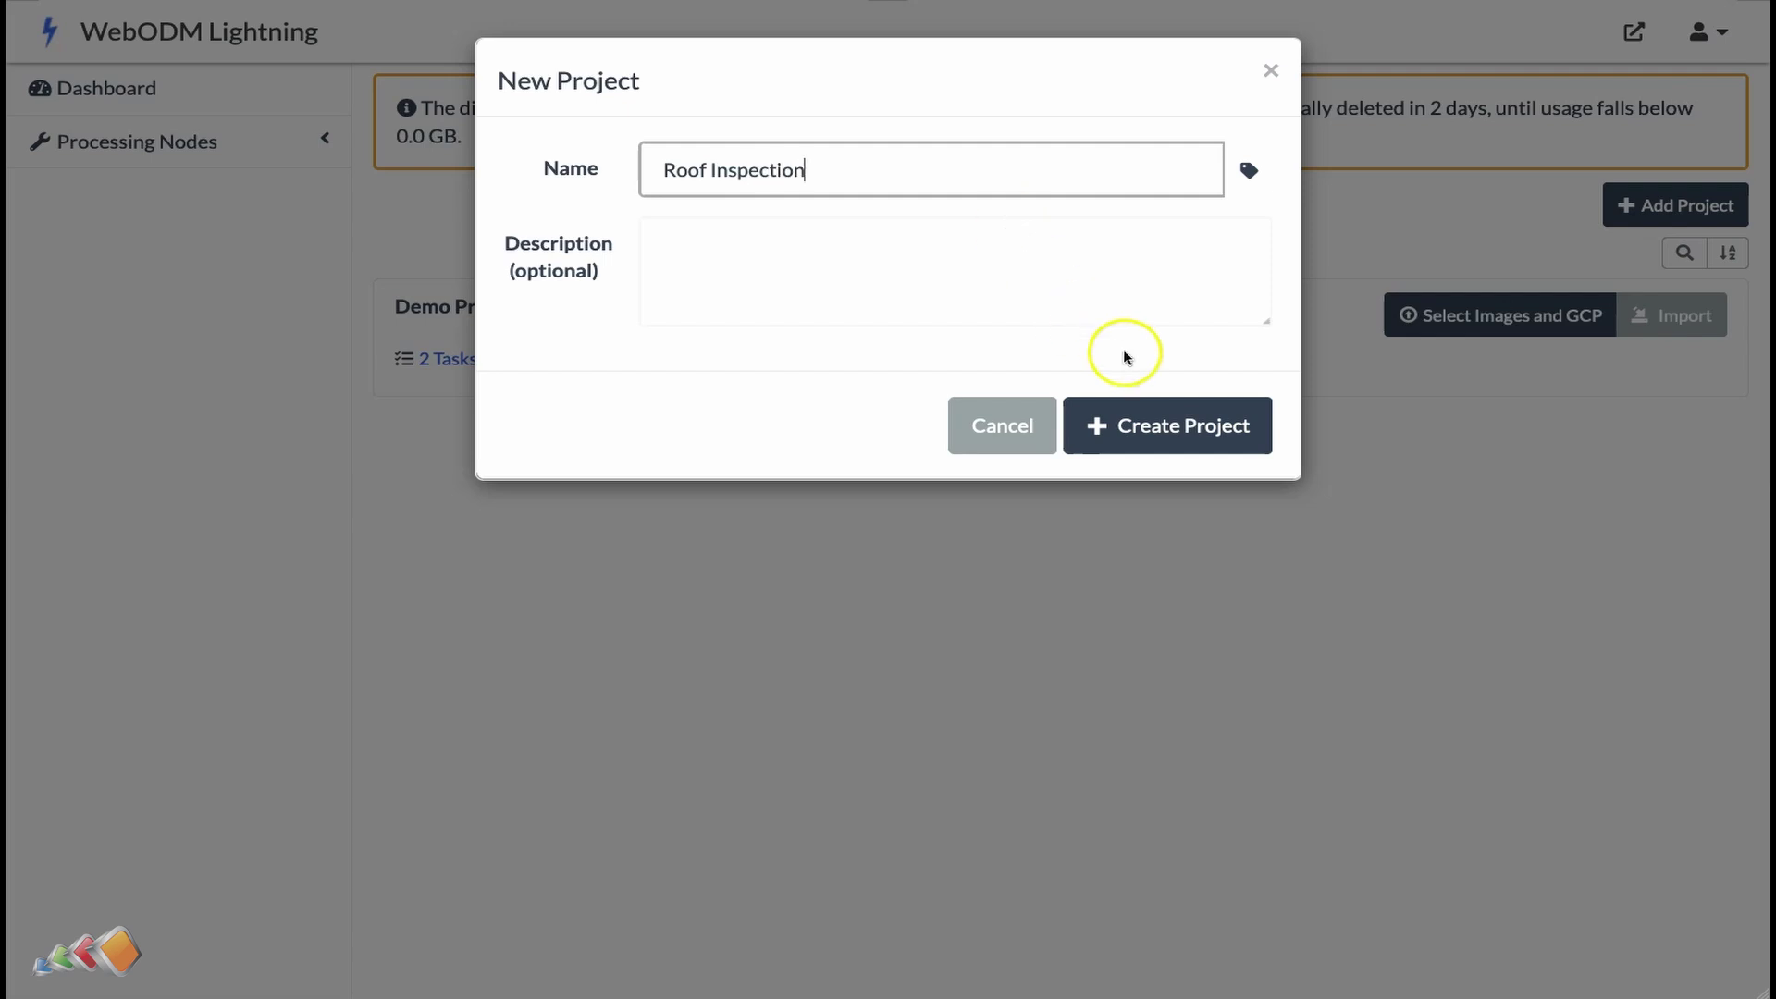
{"action": "left_click", "coordinate": [1138, 436]}
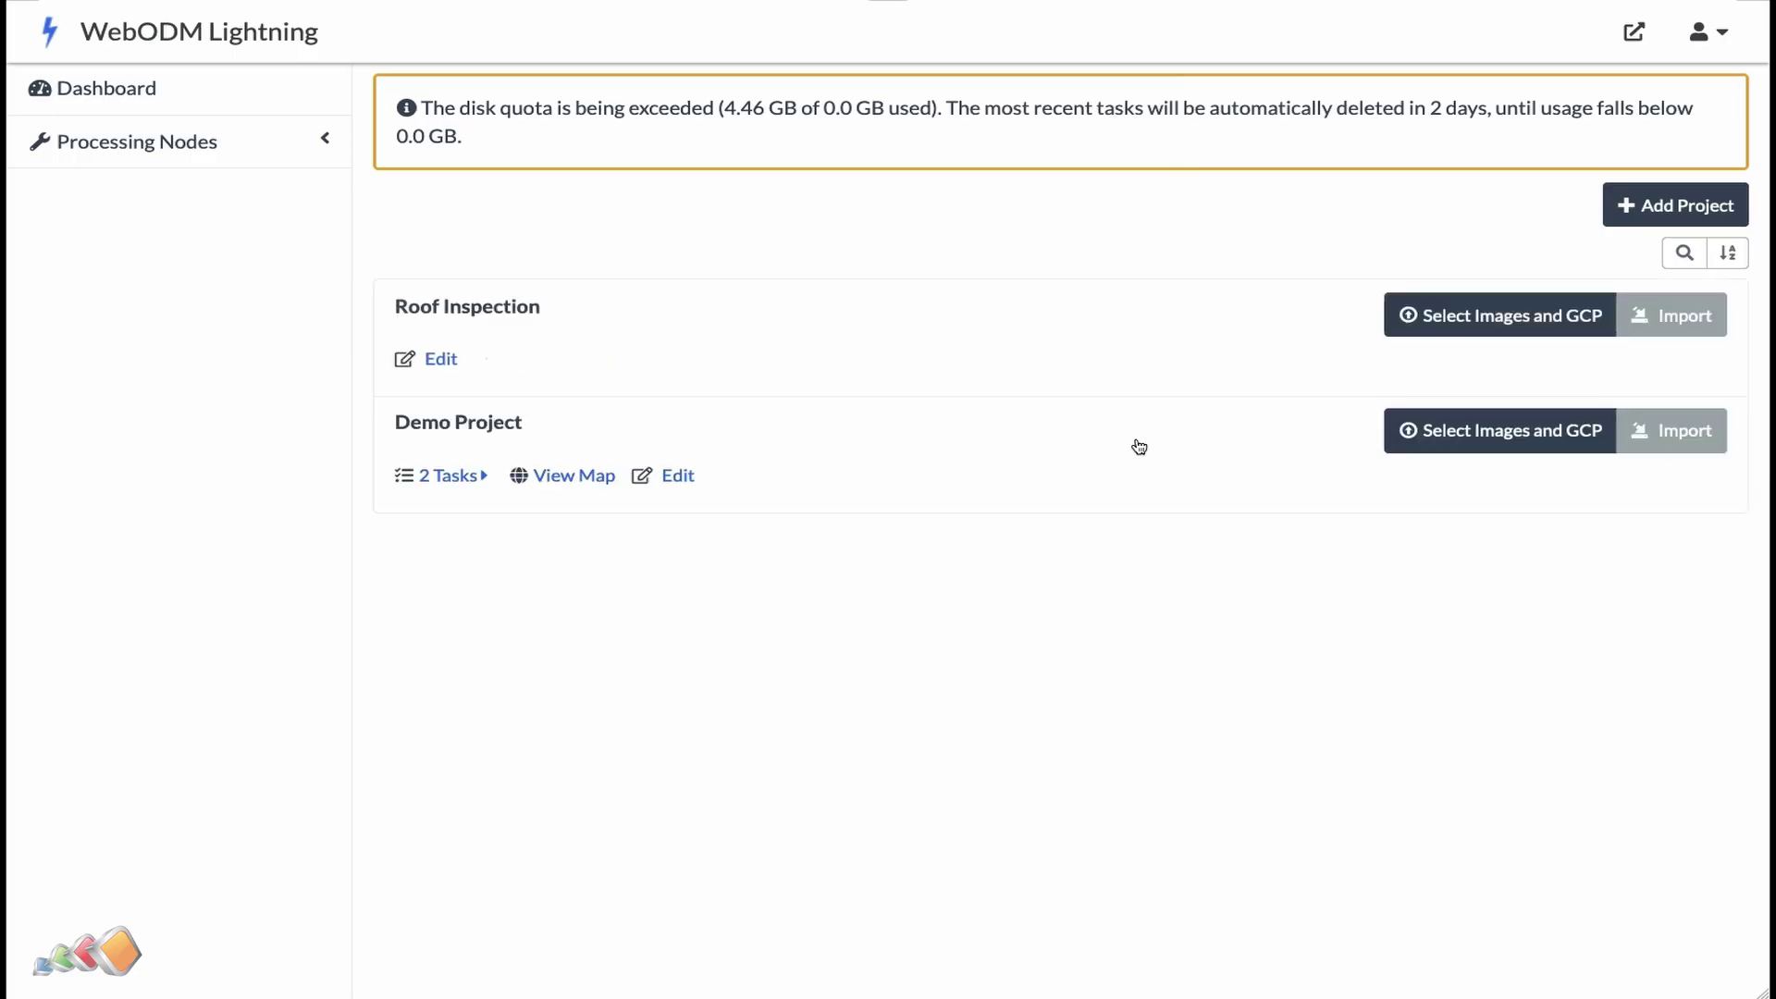
{"action": "left_click", "coordinate": [1505, 328]}
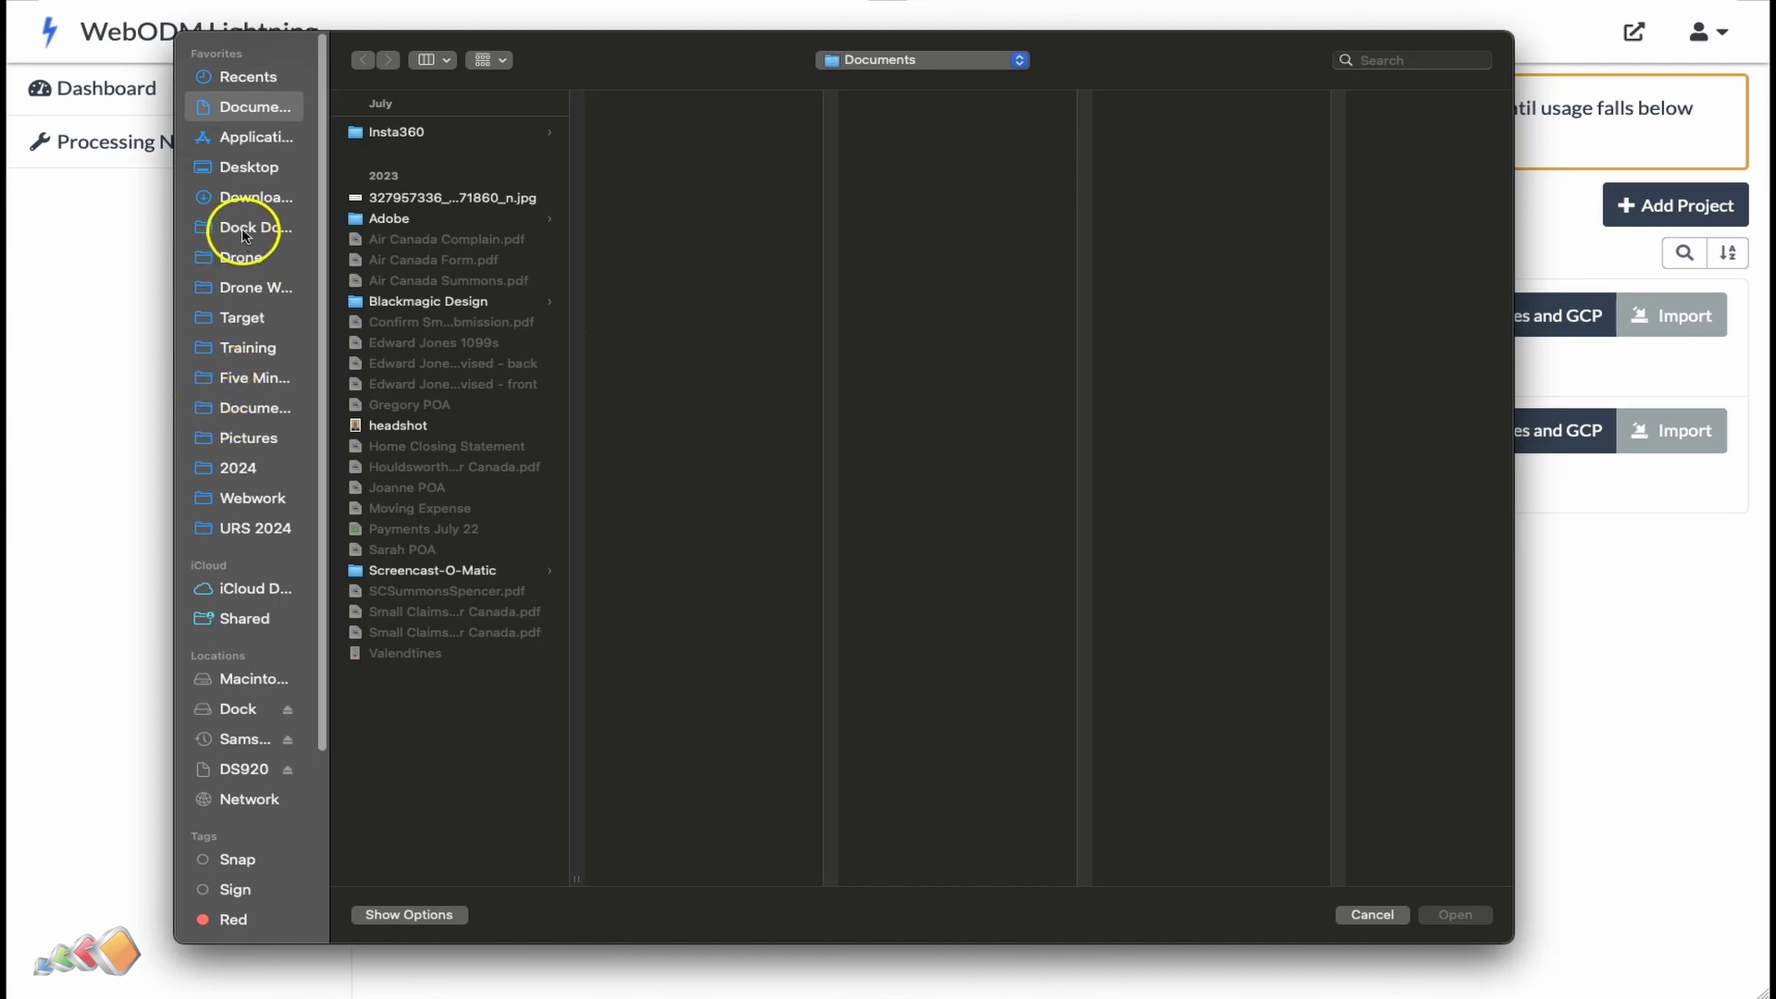
Select all 58 JPGs in the Desktop DJI folder and load them into a new task.
{"action": "left_click", "coordinate": [235, 176]}
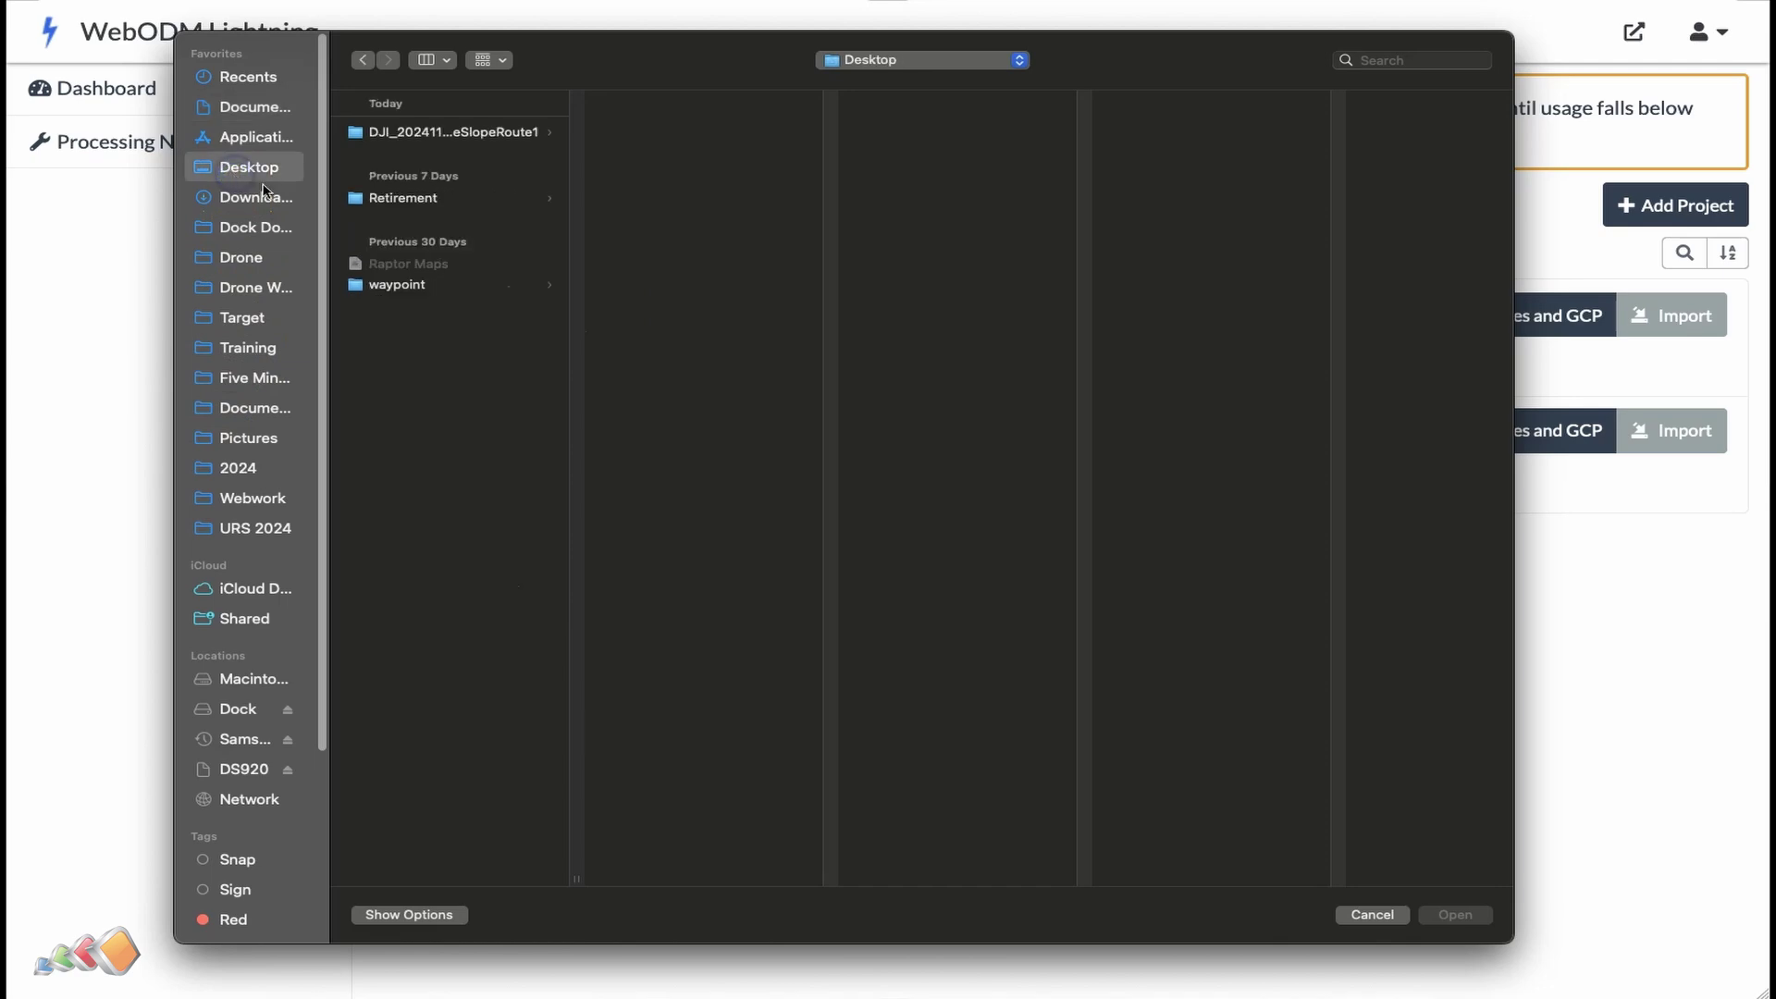
{"action": "left_click", "coordinate": [419, 141]}
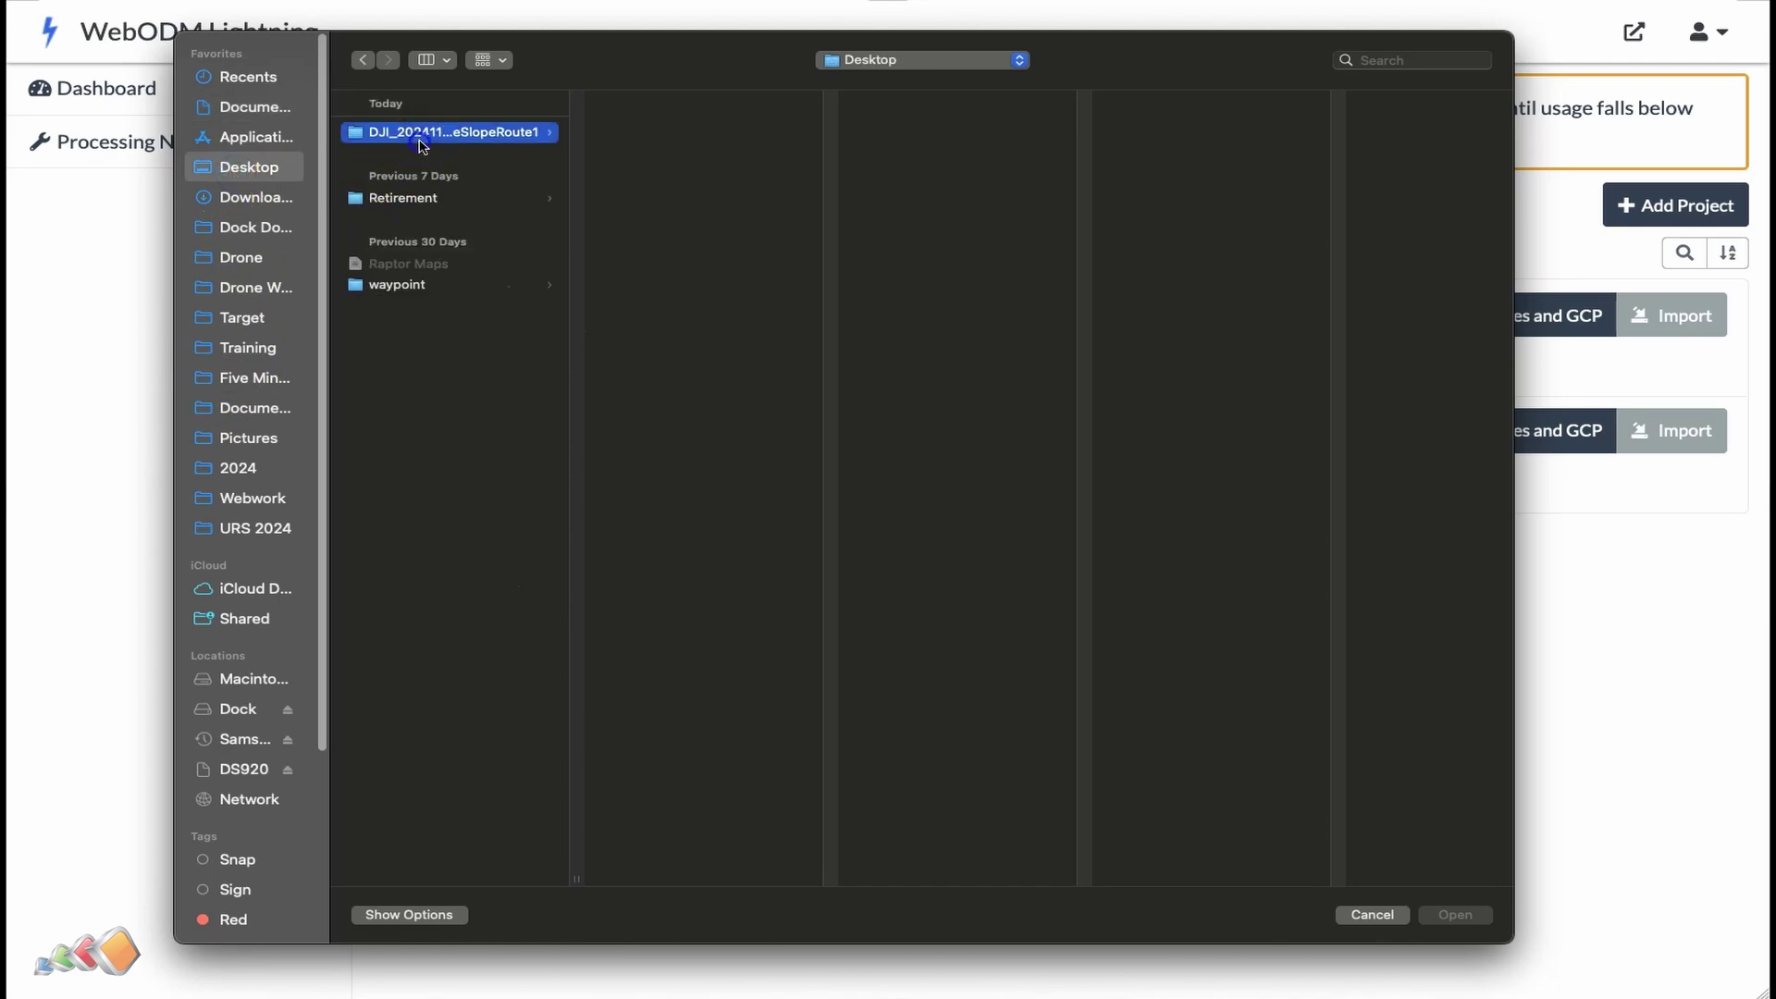
{"action": "left_click", "coordinate": [647, 213]}
{"action": "left_click", "coordinate": [733, 848], "text": "shift"}
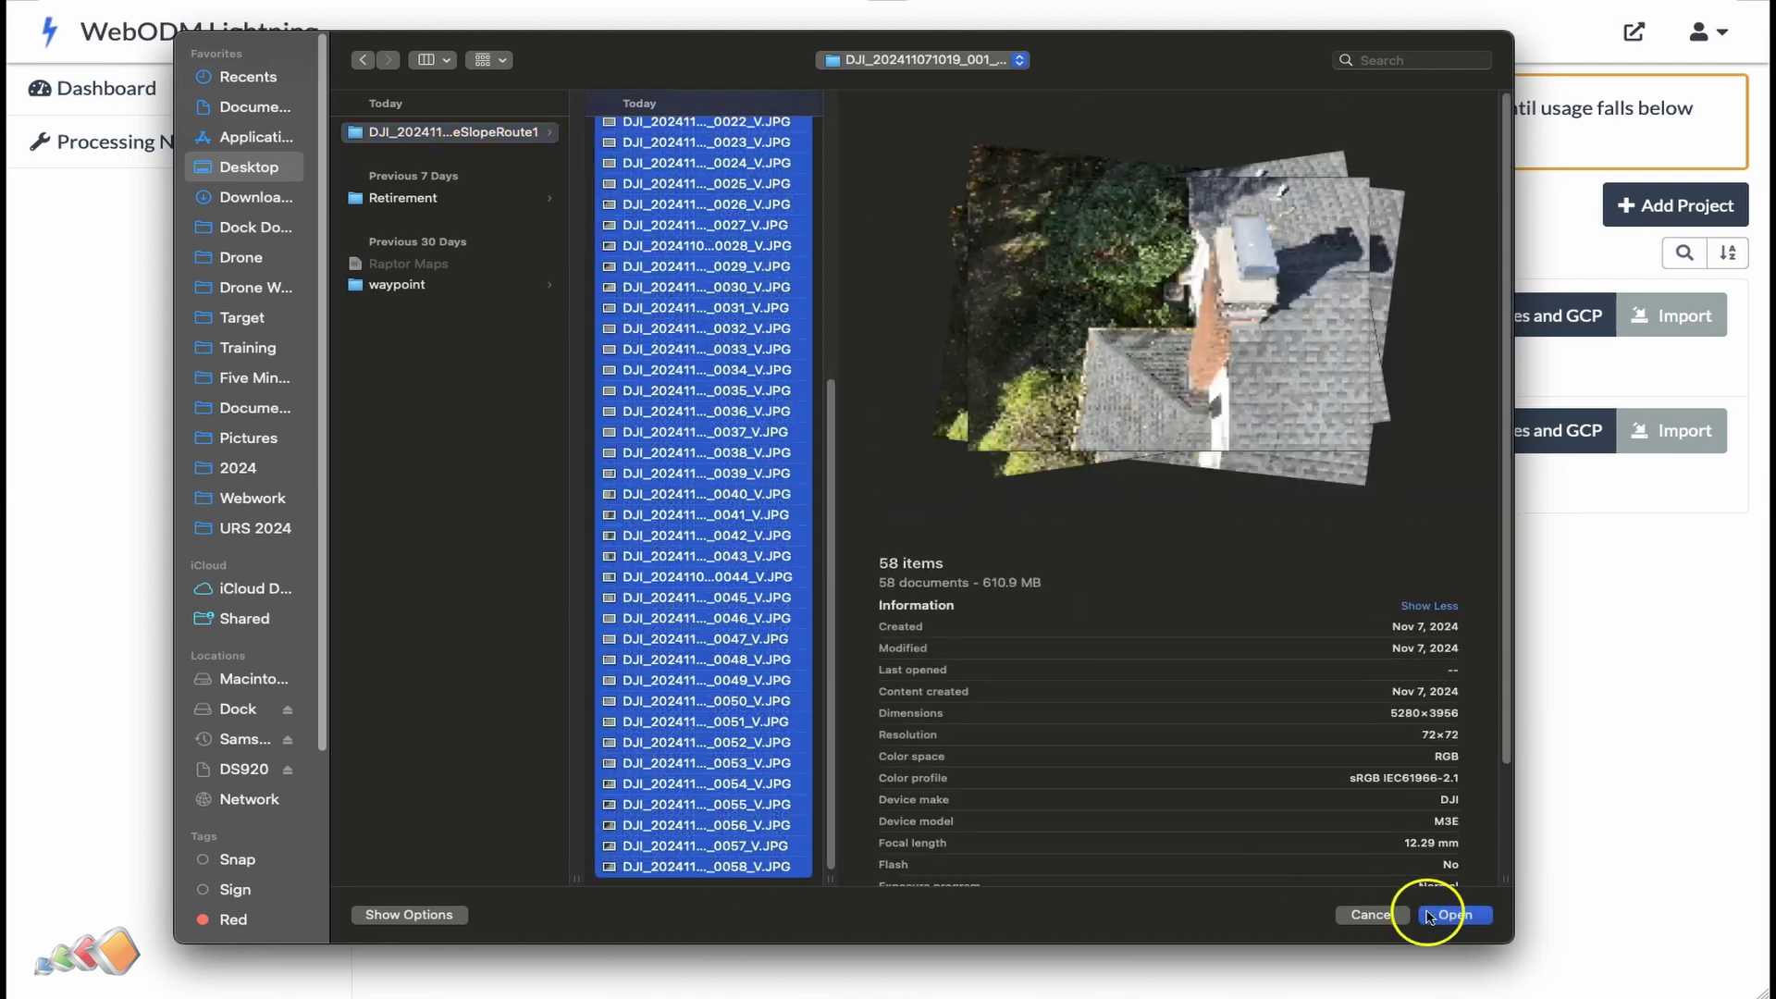
{"action": "left_click", "coordinate": [1429, 916]}
Review the Maple Avenue - 11/7/2024 task settings and processing node, then start processing.
{"action": "scroll", "coordinate": [1088, 846], "scroll_direction": "down", "scroll_amount": 3}
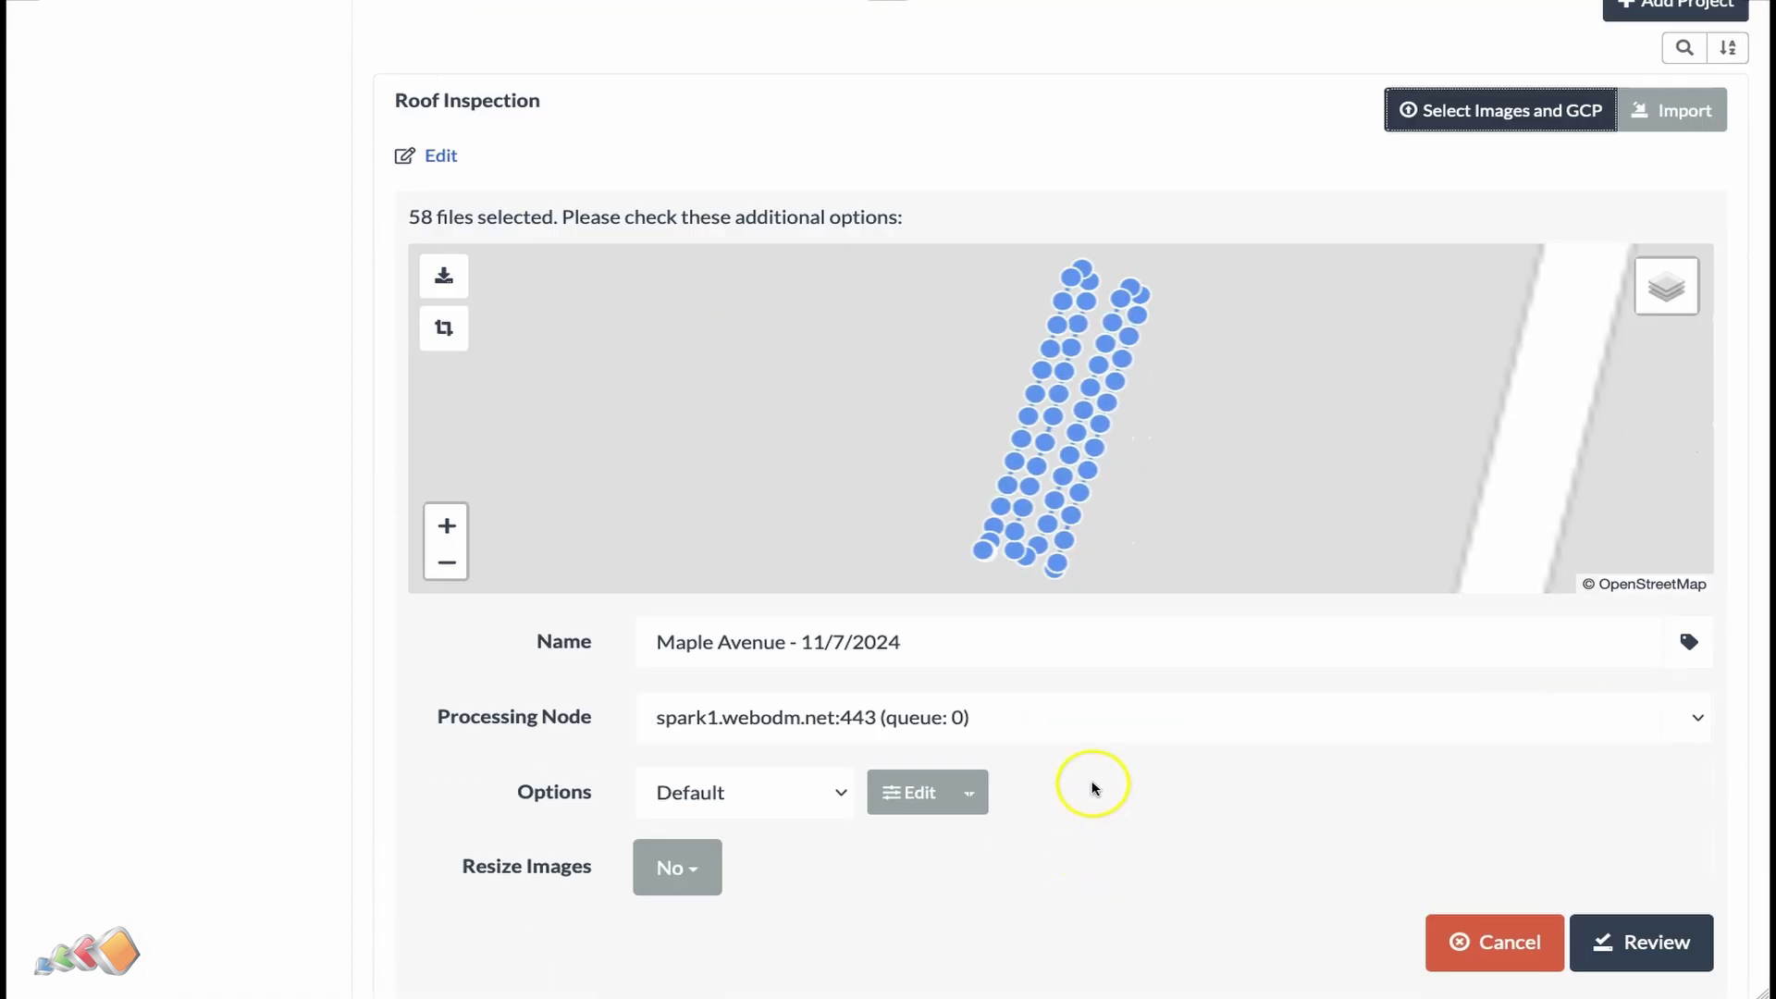
{"action": "left_click", "coordinate": [1107, 713]}
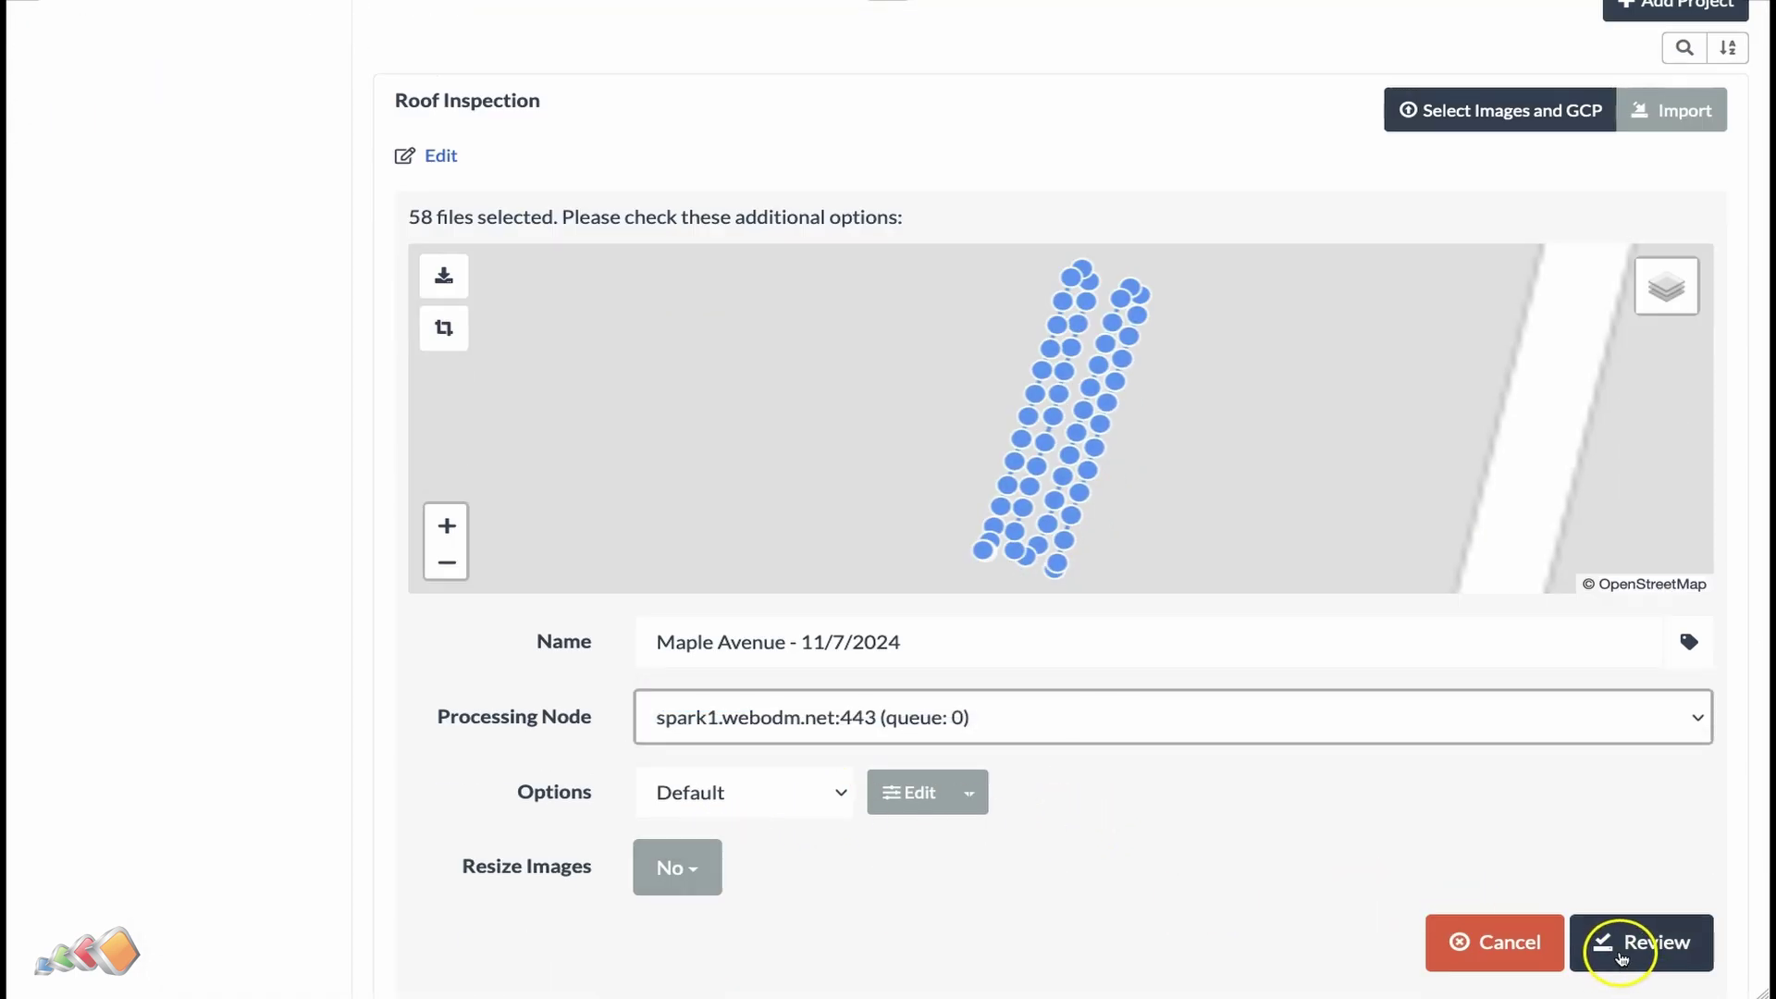
{"action": "scroll", "coordinate": [1467, 594], "scroll_direction": "up", "scroll_amount": 5}
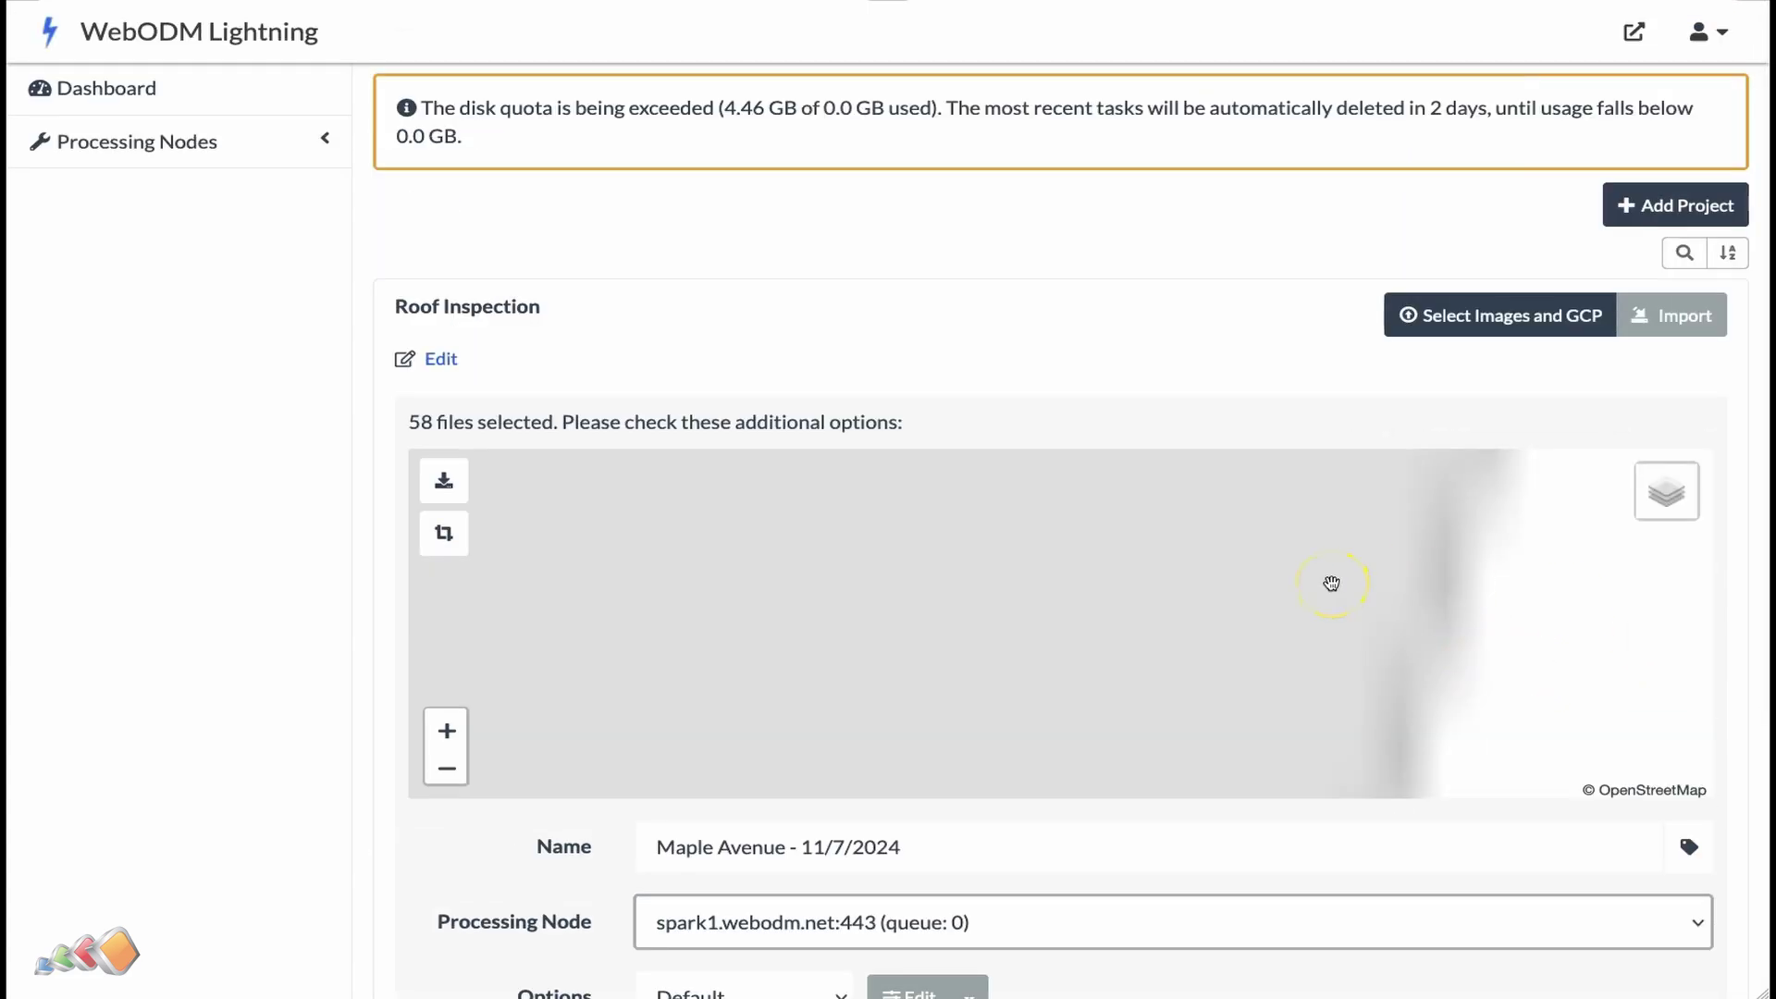
{"action": "scroll", "coordinate": [1333, 582], "scroll_direction": "down", "scroll_amount": 3}
{"action": "scroll", "coordinate": [1591, 977], "scroll_direction": "down", "scroll_amount": 1}
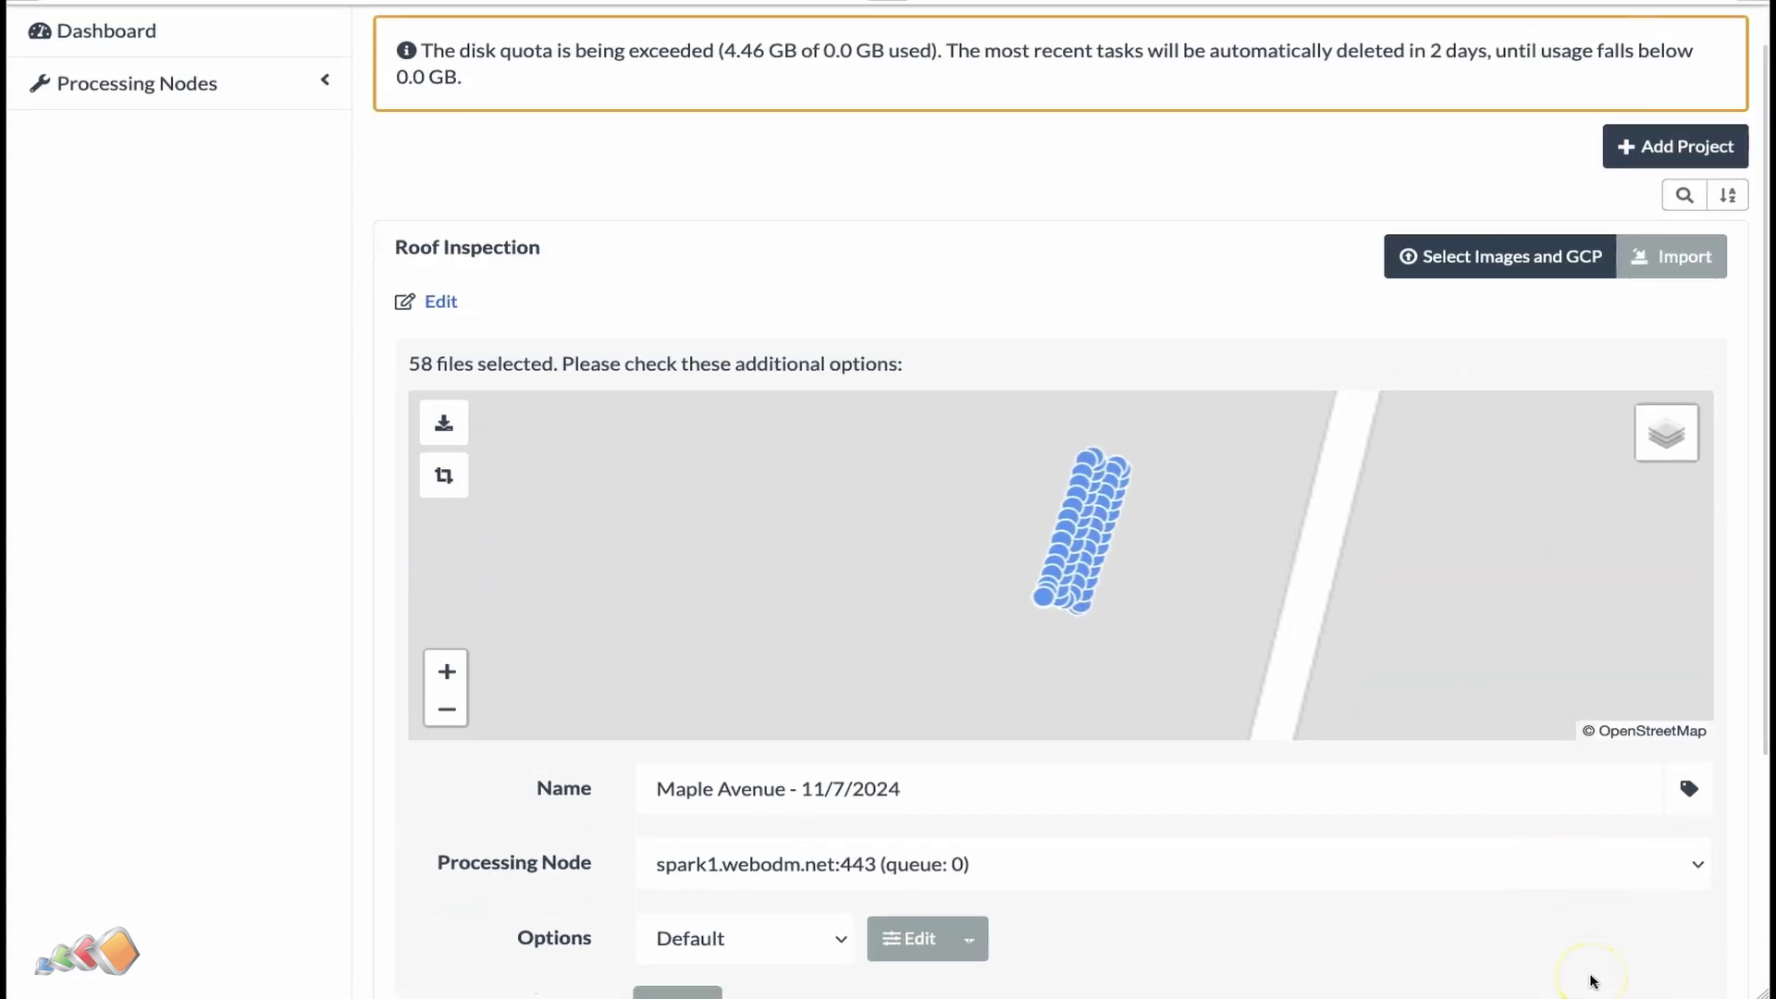
{"action": "scroll", "coordinate": [1610, 925], "scroll_direction": "down", "scroll_amount": 4}
{"action": "left_click", "coordinate": [1645, 864]}
{"action": "left_click", "coordinate": [1652, 864]}
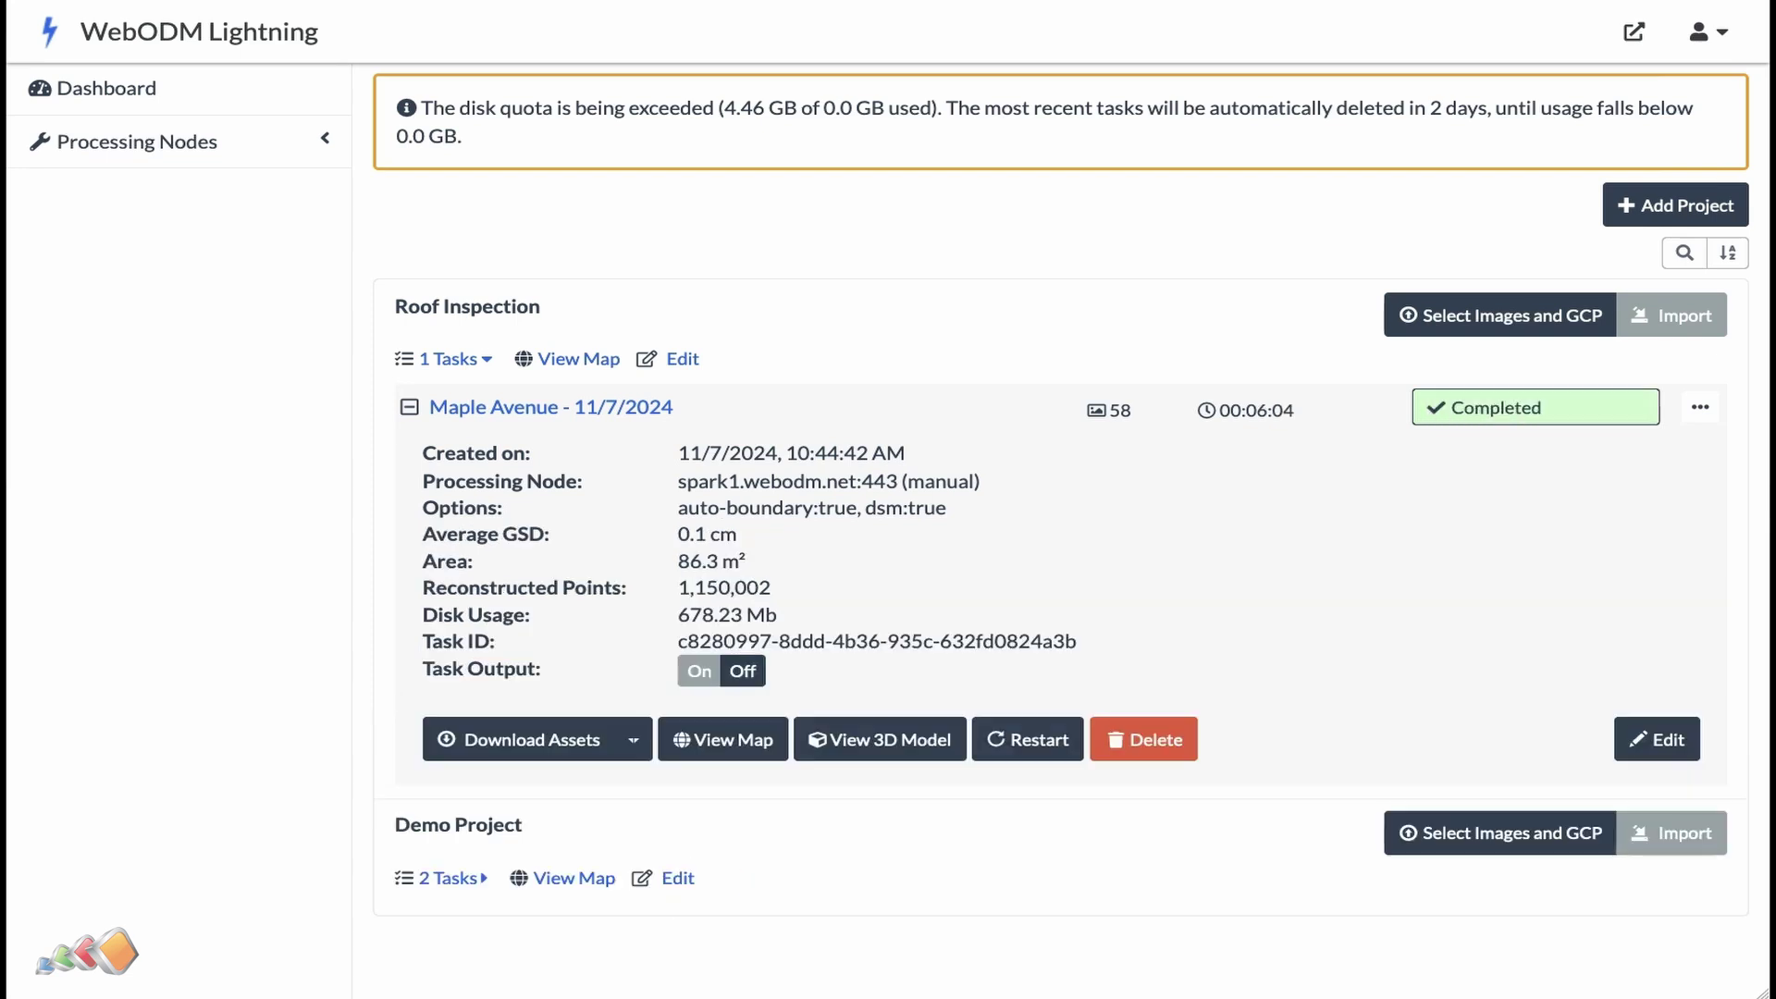
Open the Maple Avenue orthophoto map, enable the Cameras layer, and zoom into the roof.
{"action": "left_click", "coordinate": [715, 745]}
{"action": "left_click", "coordinate": [716, 745]}
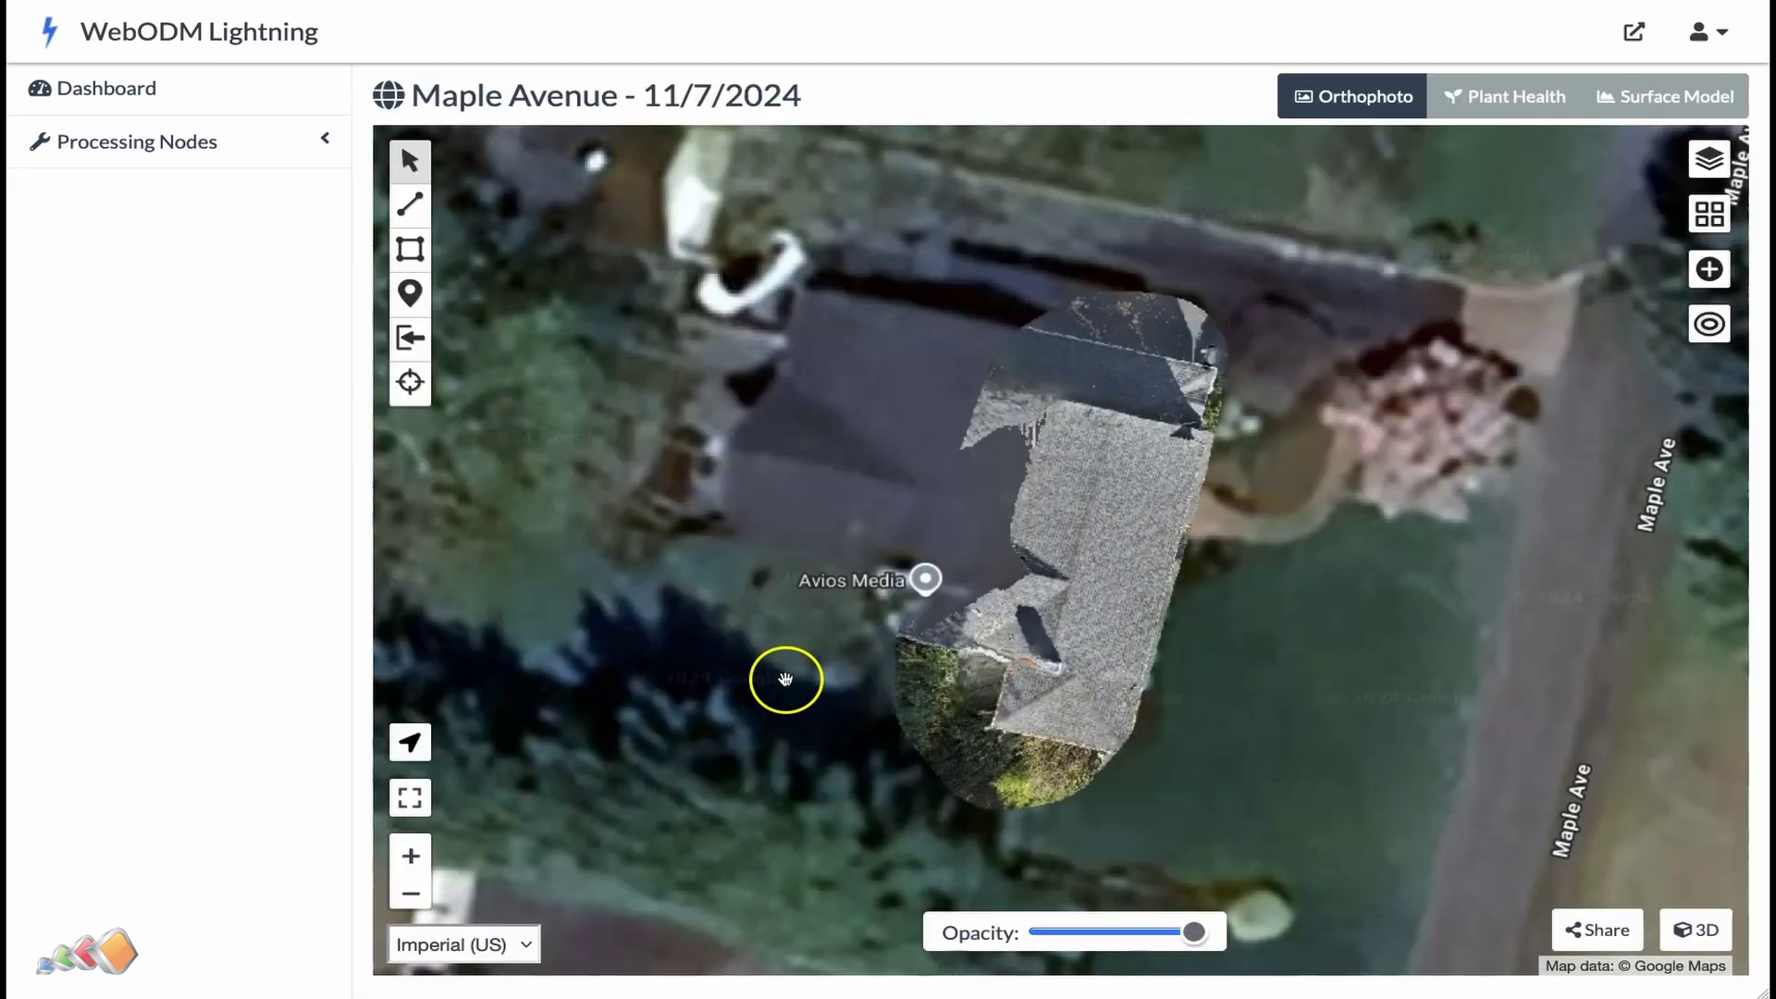
{"action": "left_click", "coordinate": [1710, 159]}
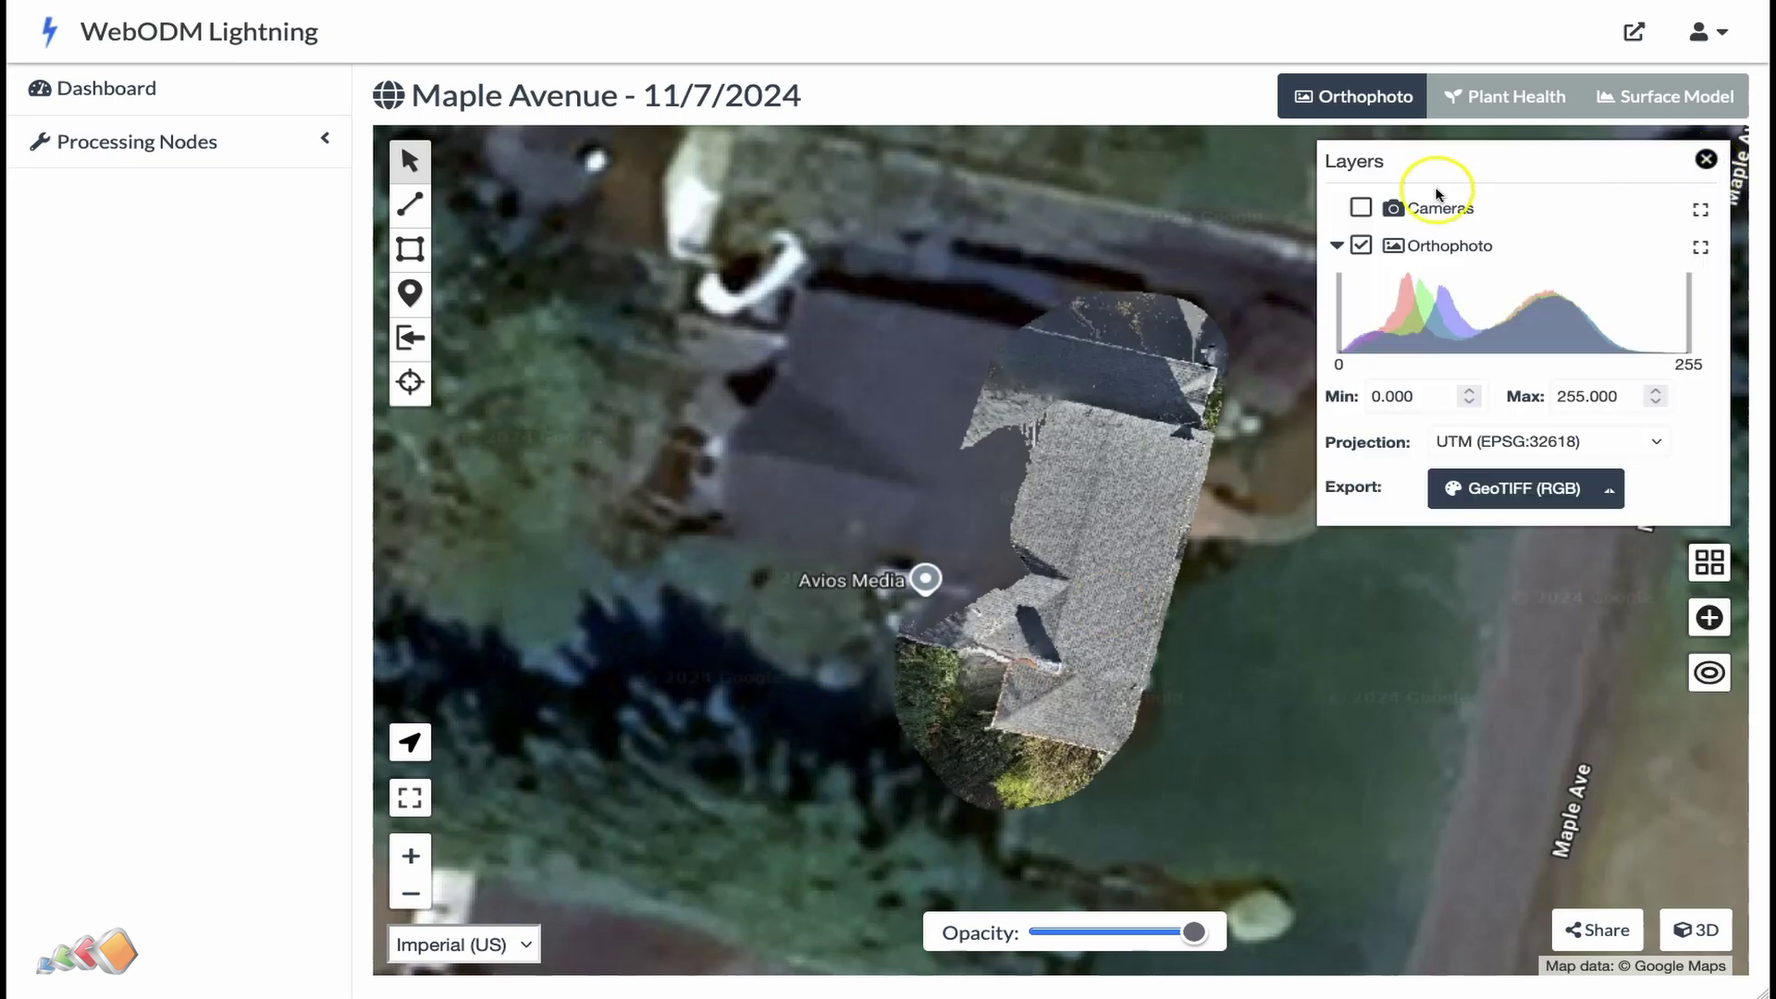
{"action": "left_click", "coordinate": [1362, 208]}
{"action": "left_click", "coordinate": [1706, 159]}
{"action": "scroll", "coordinate": [1069, 515], "scroll_direction": "up", "scroll_amount": 5}
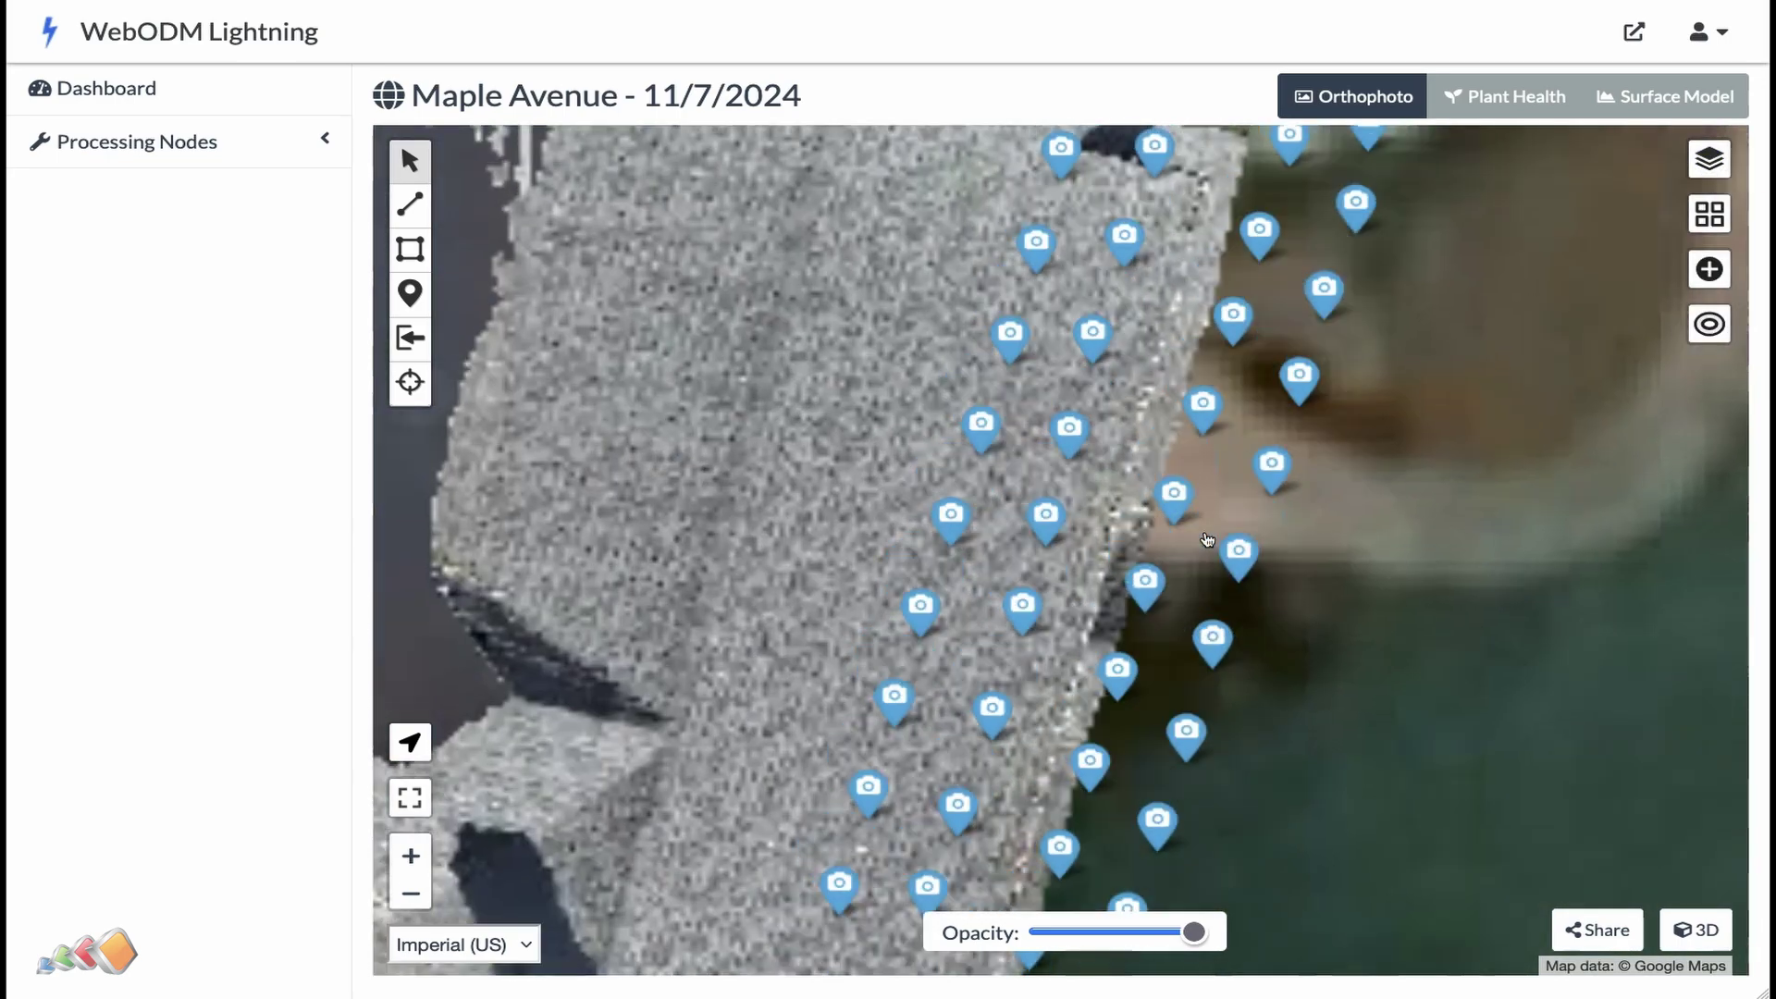
In the 3D point cloud, show camera frustums and open photos from two camera positions.
{"action": "left_click", "coordinate": [1696, 930]}
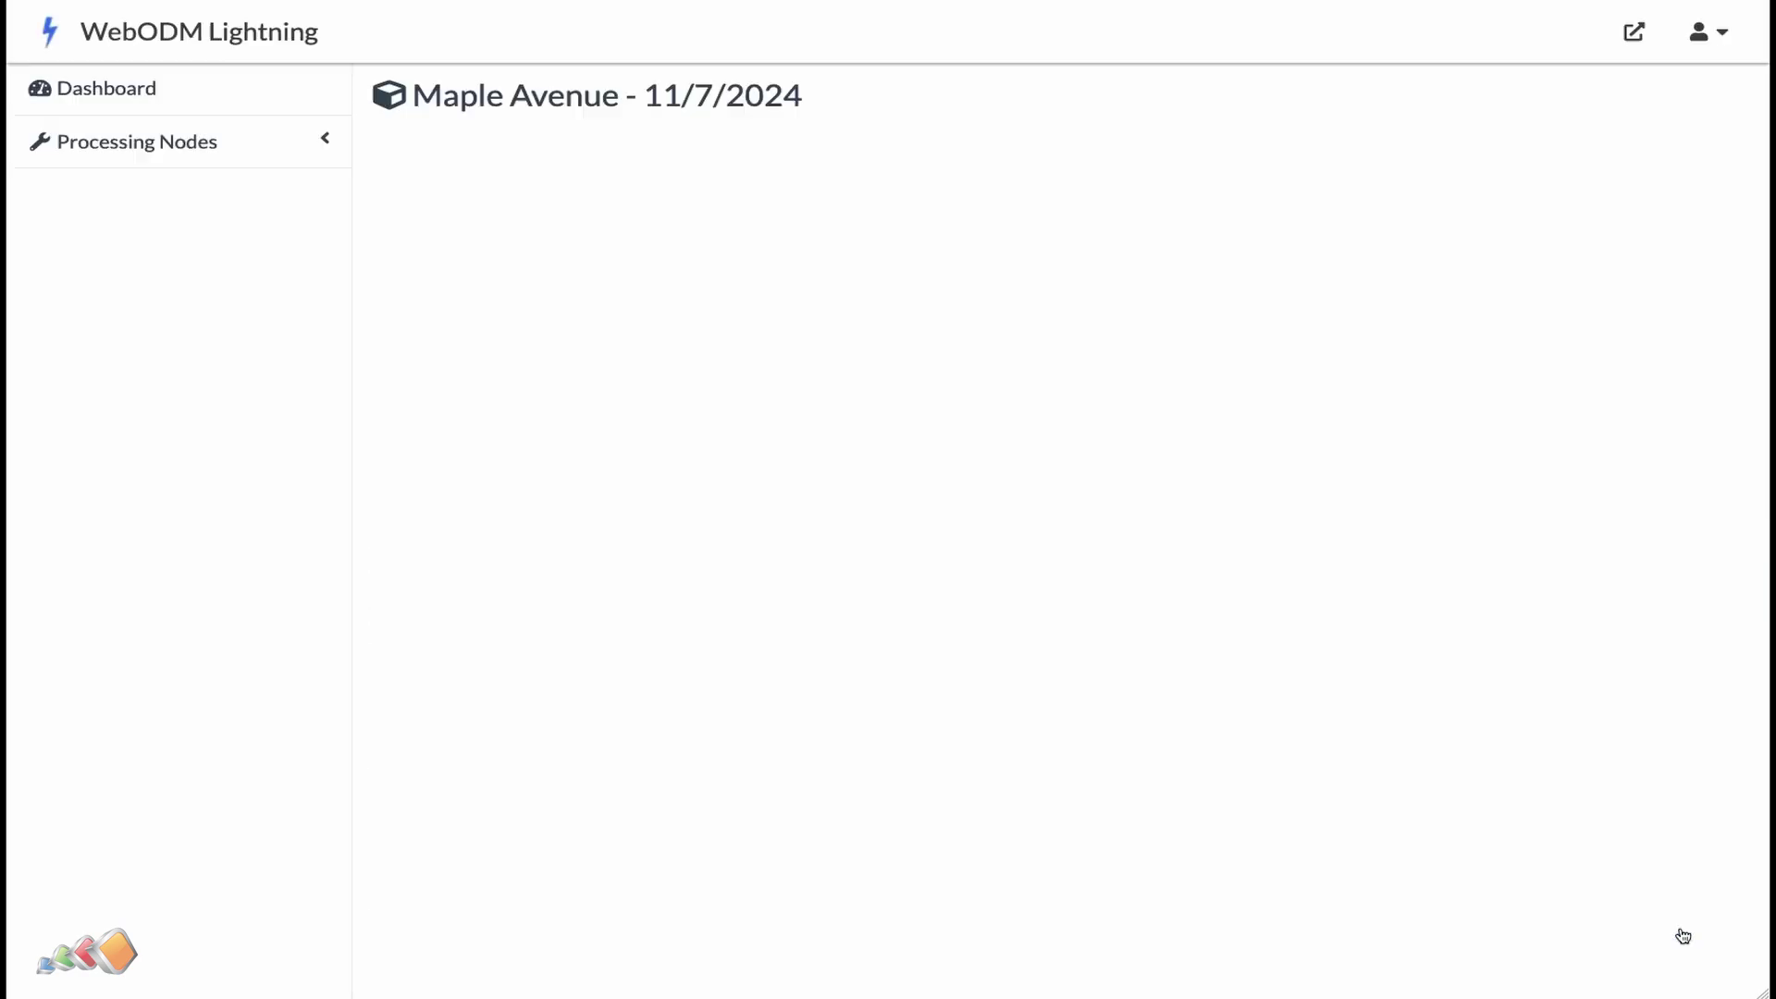
{"action": "scroll", "coordinate": [1282, 592], "scroll_direction": "up", "scroll_amount": 3}
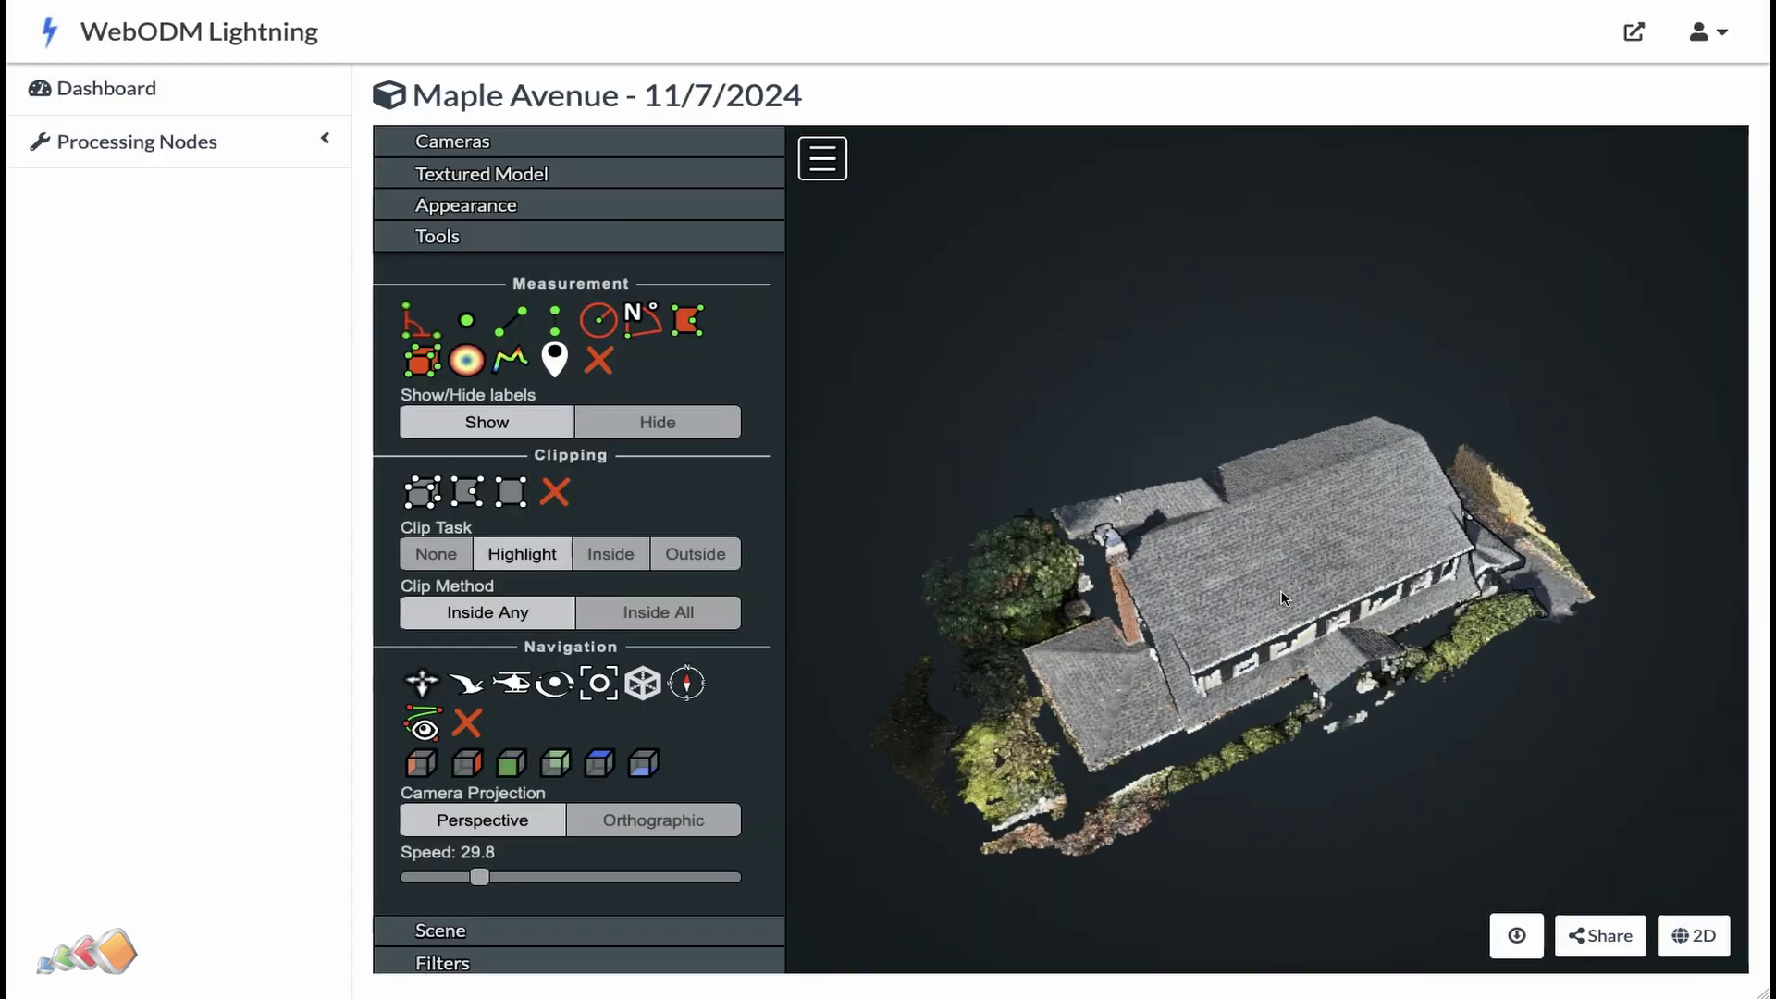
{"action": "left_click", "coordinate": [618, 147]}
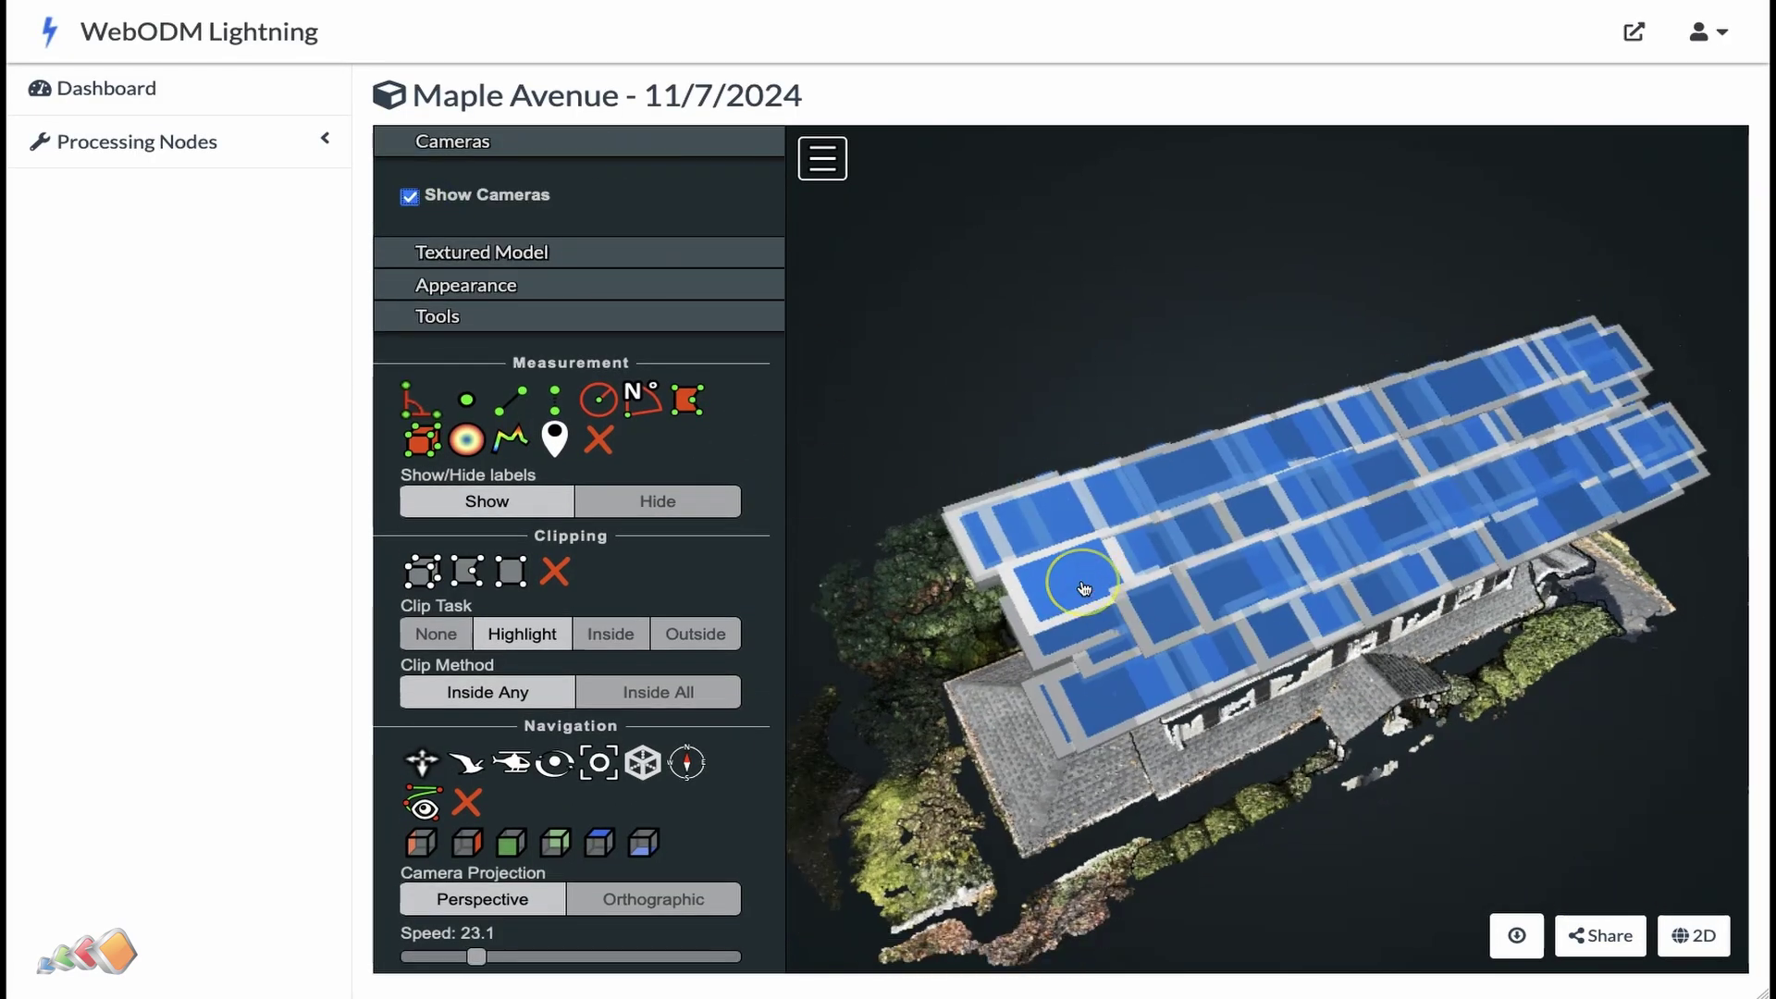
{"action": "left_click", "coordinate": [1091, 587]}
{"action": "left_click", "coordinate": [1216, 535]}
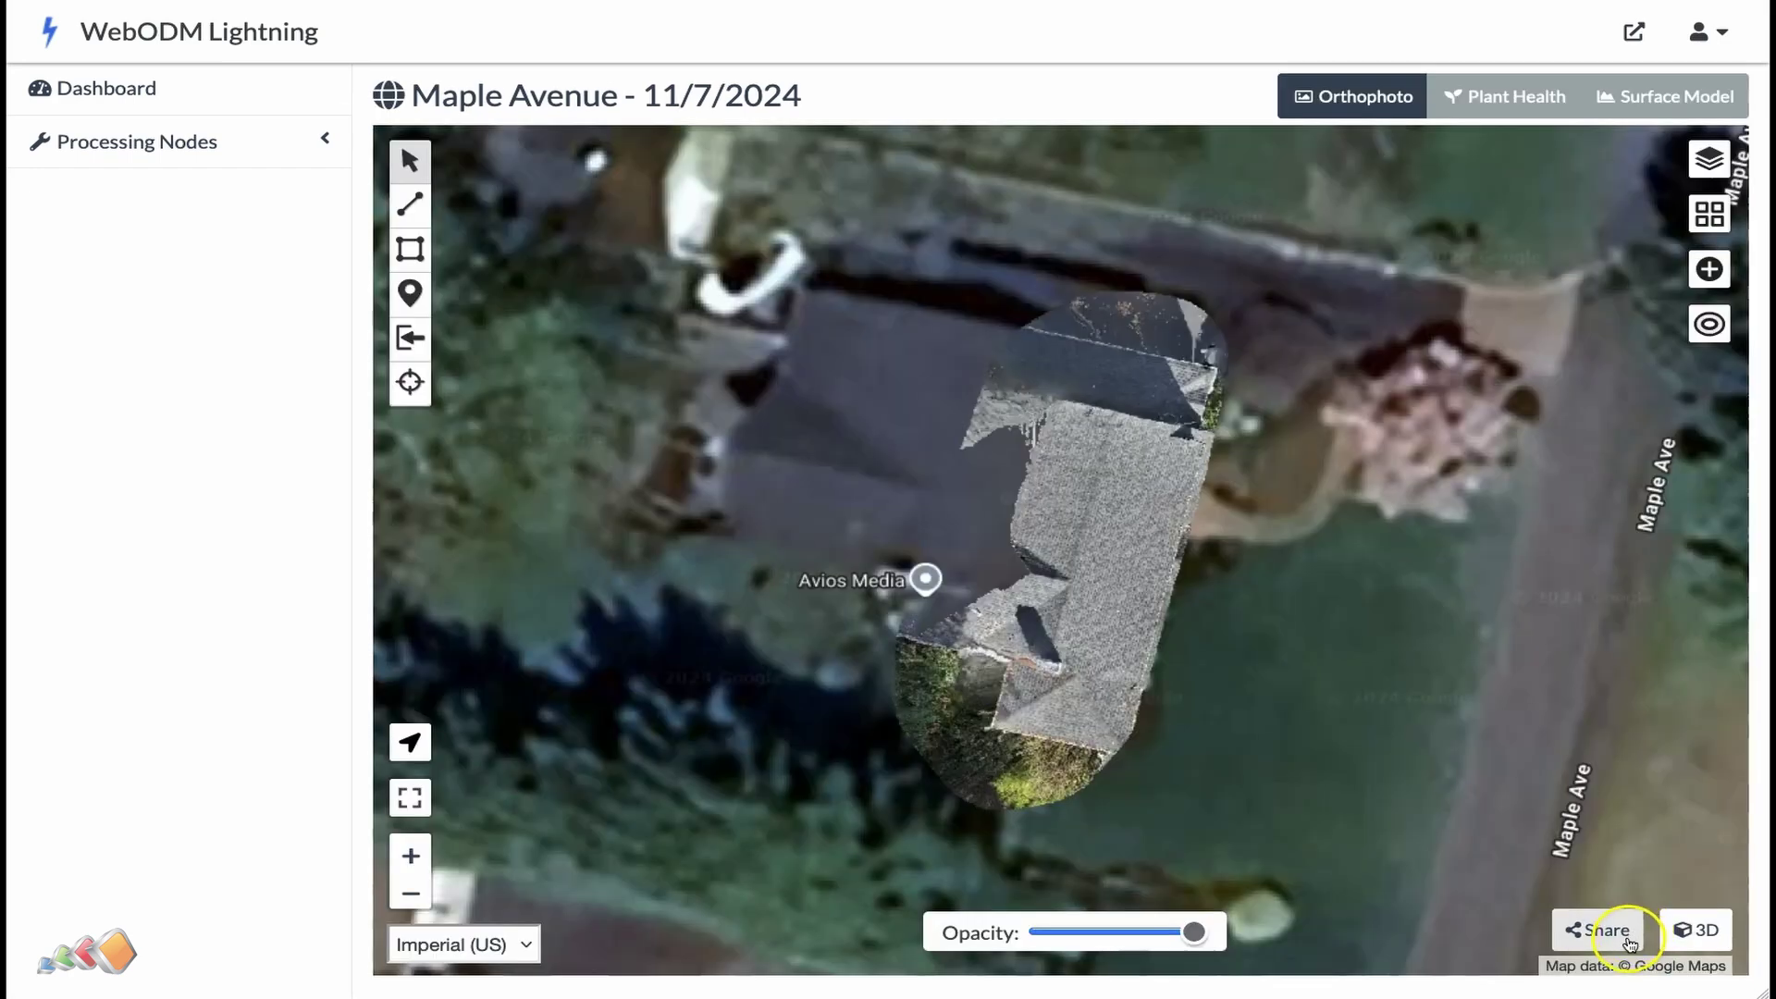
Enable task sharing and copy the public link from the Link field.
{"action": "left_click", "coordinate": [1606, 931]}
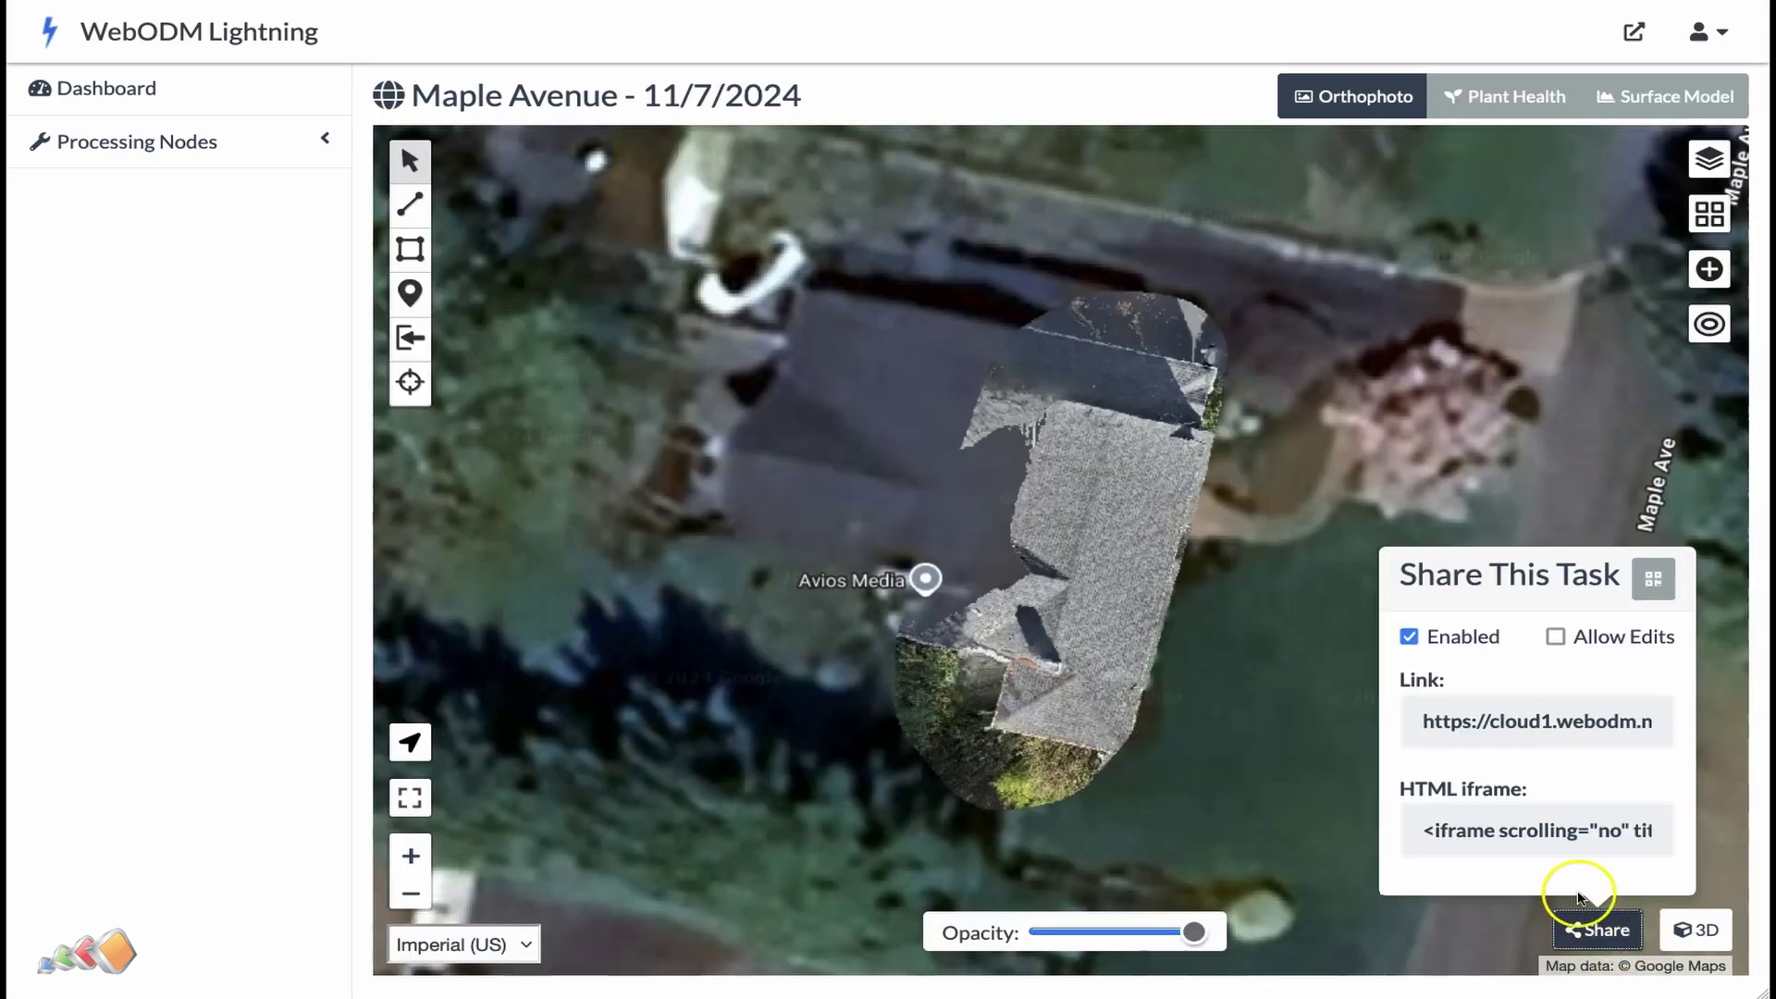
{"action": "left_click", "coordinate": [1498, 711]}
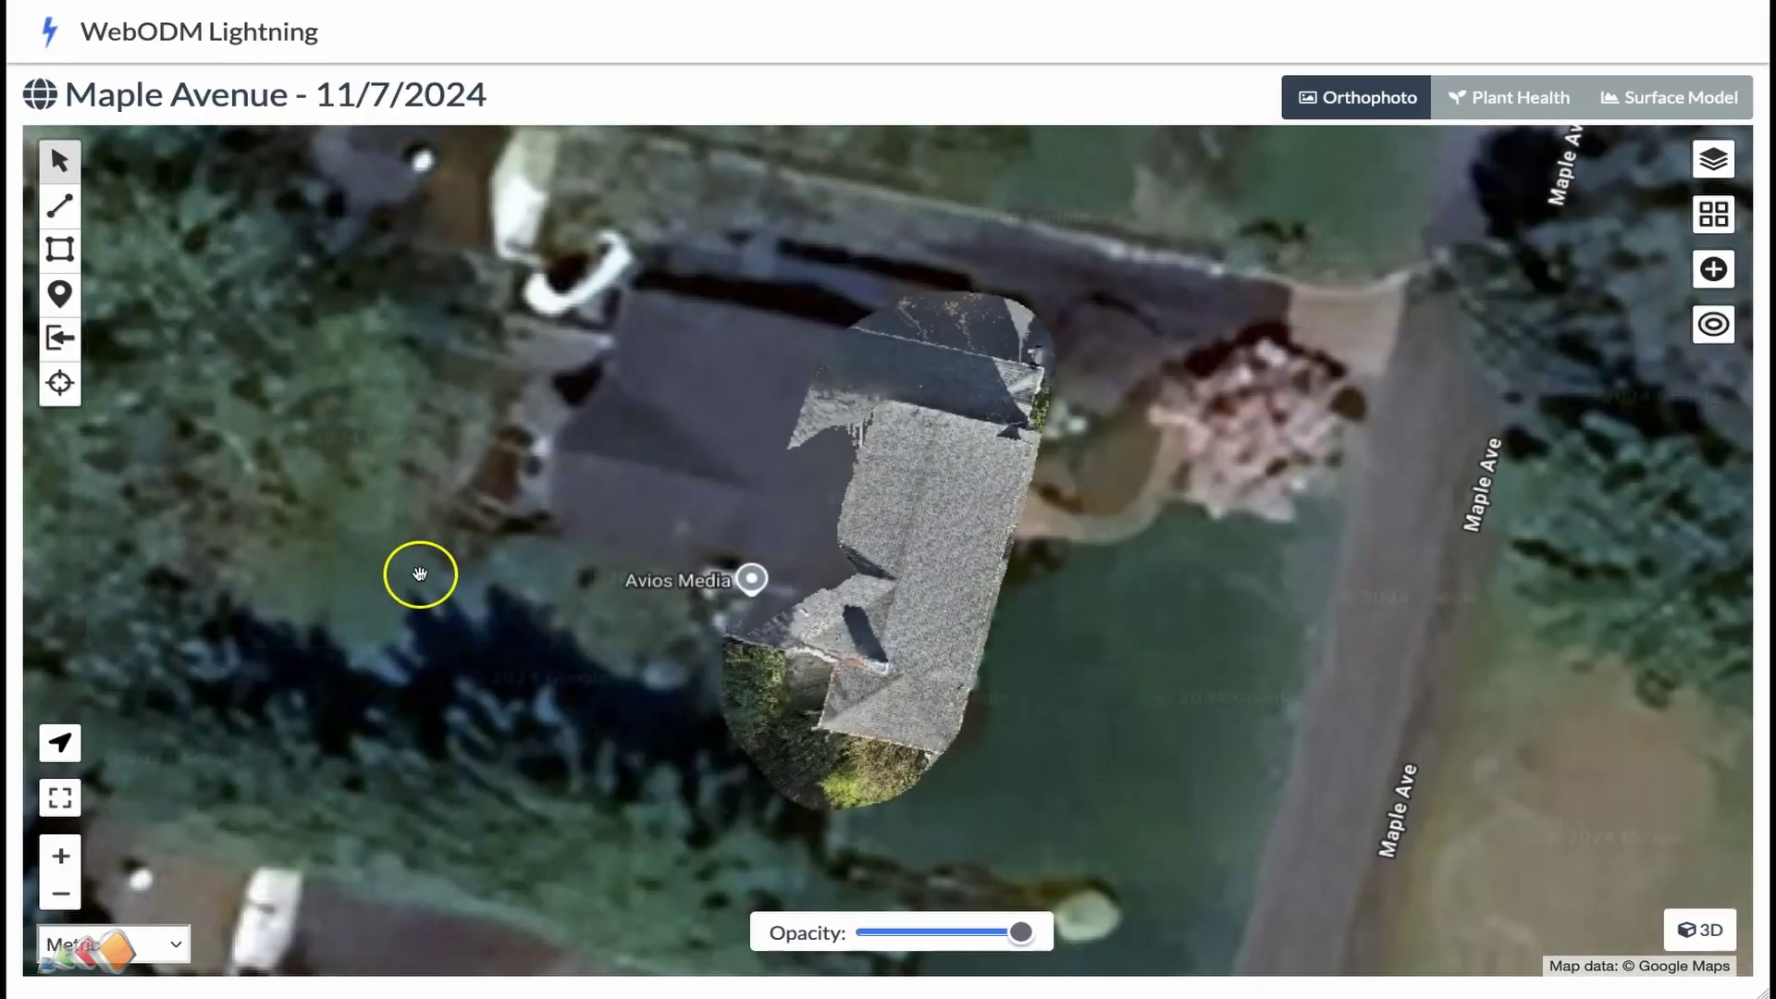
Preview the Surface Model, return to Orthophoto with the Cameras layer on, then switch to 3D.
{"action": "left_click", "coordinate": [1682, 98]}
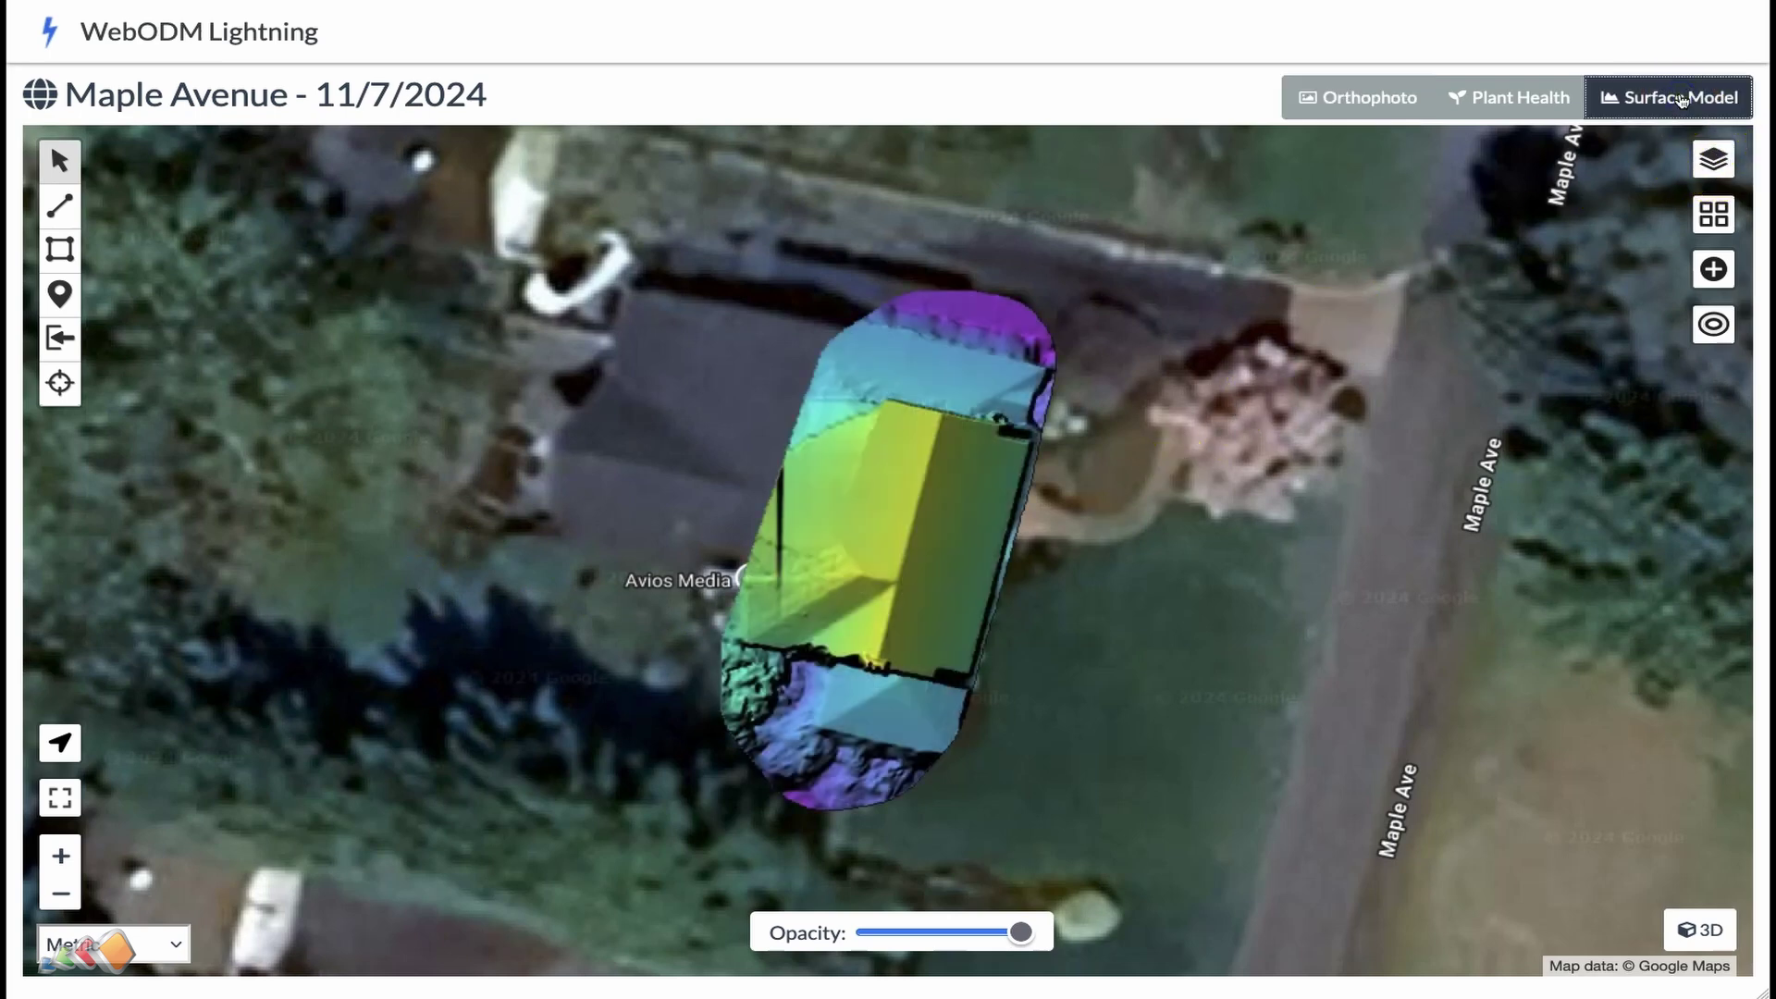
{"action": "left_click", "coordinate": [1506, 97]}
{"action": "left_click", "coordinate": [1407, 92]}
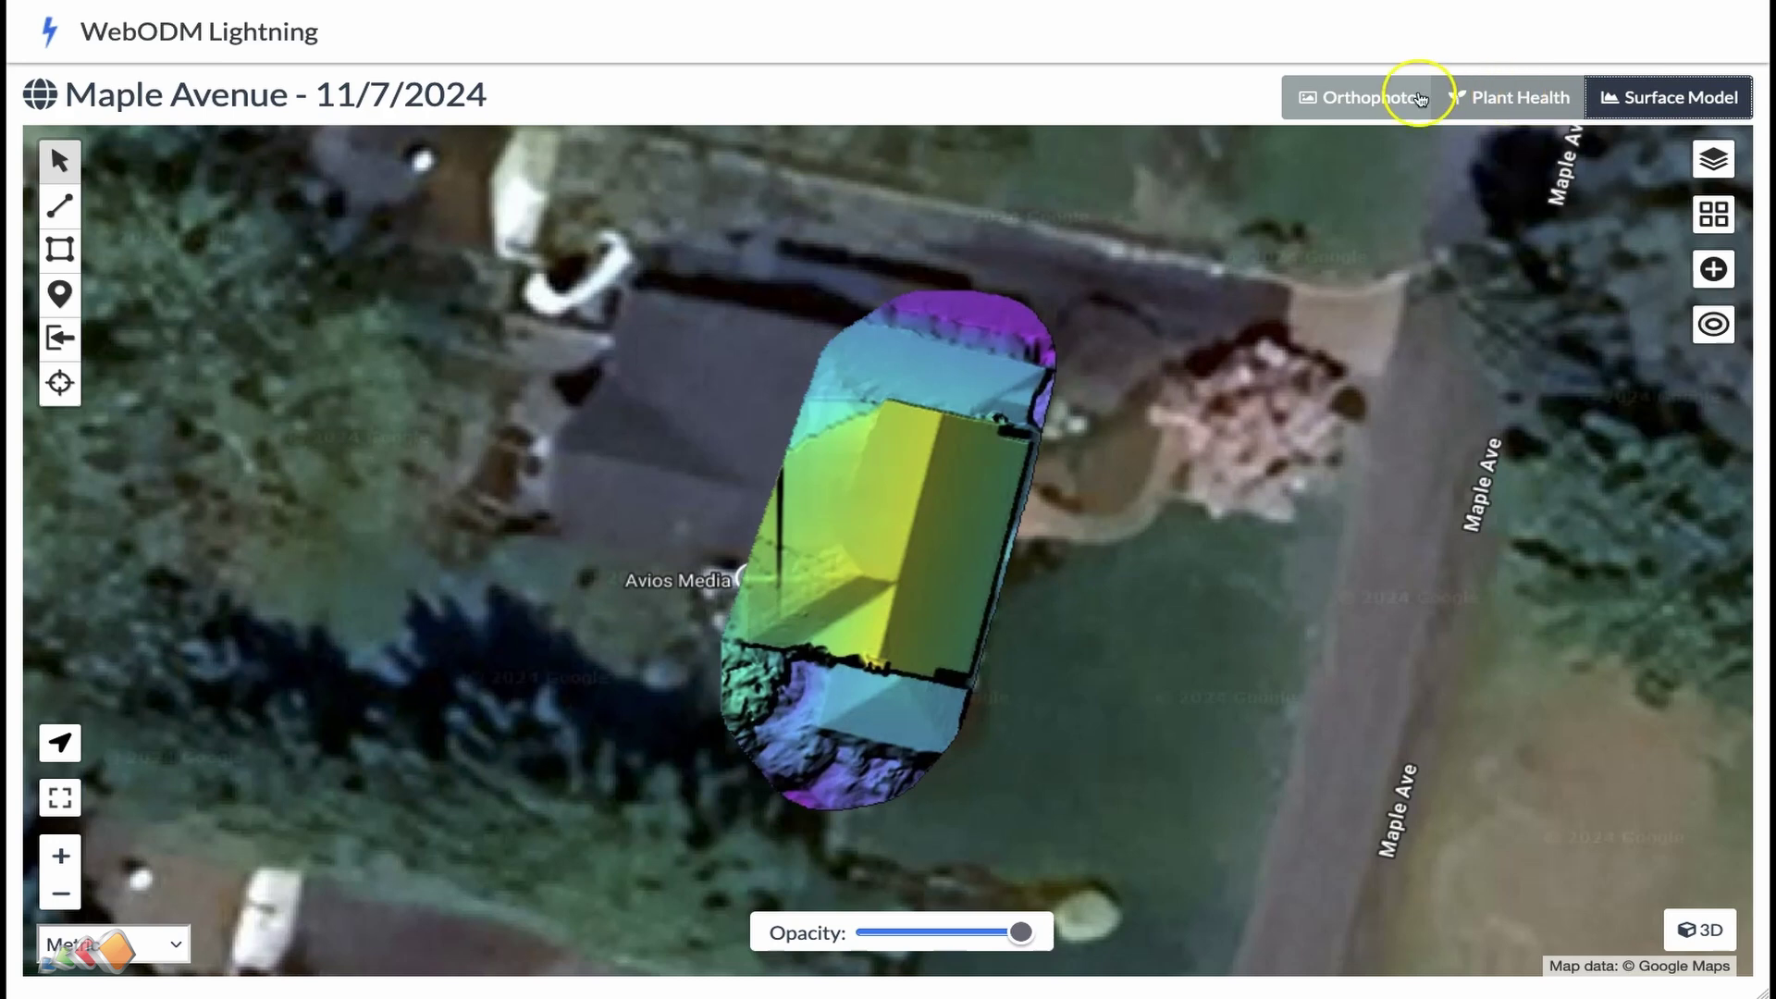
{"action": "left_click", "coordinate": [1713, 159]}
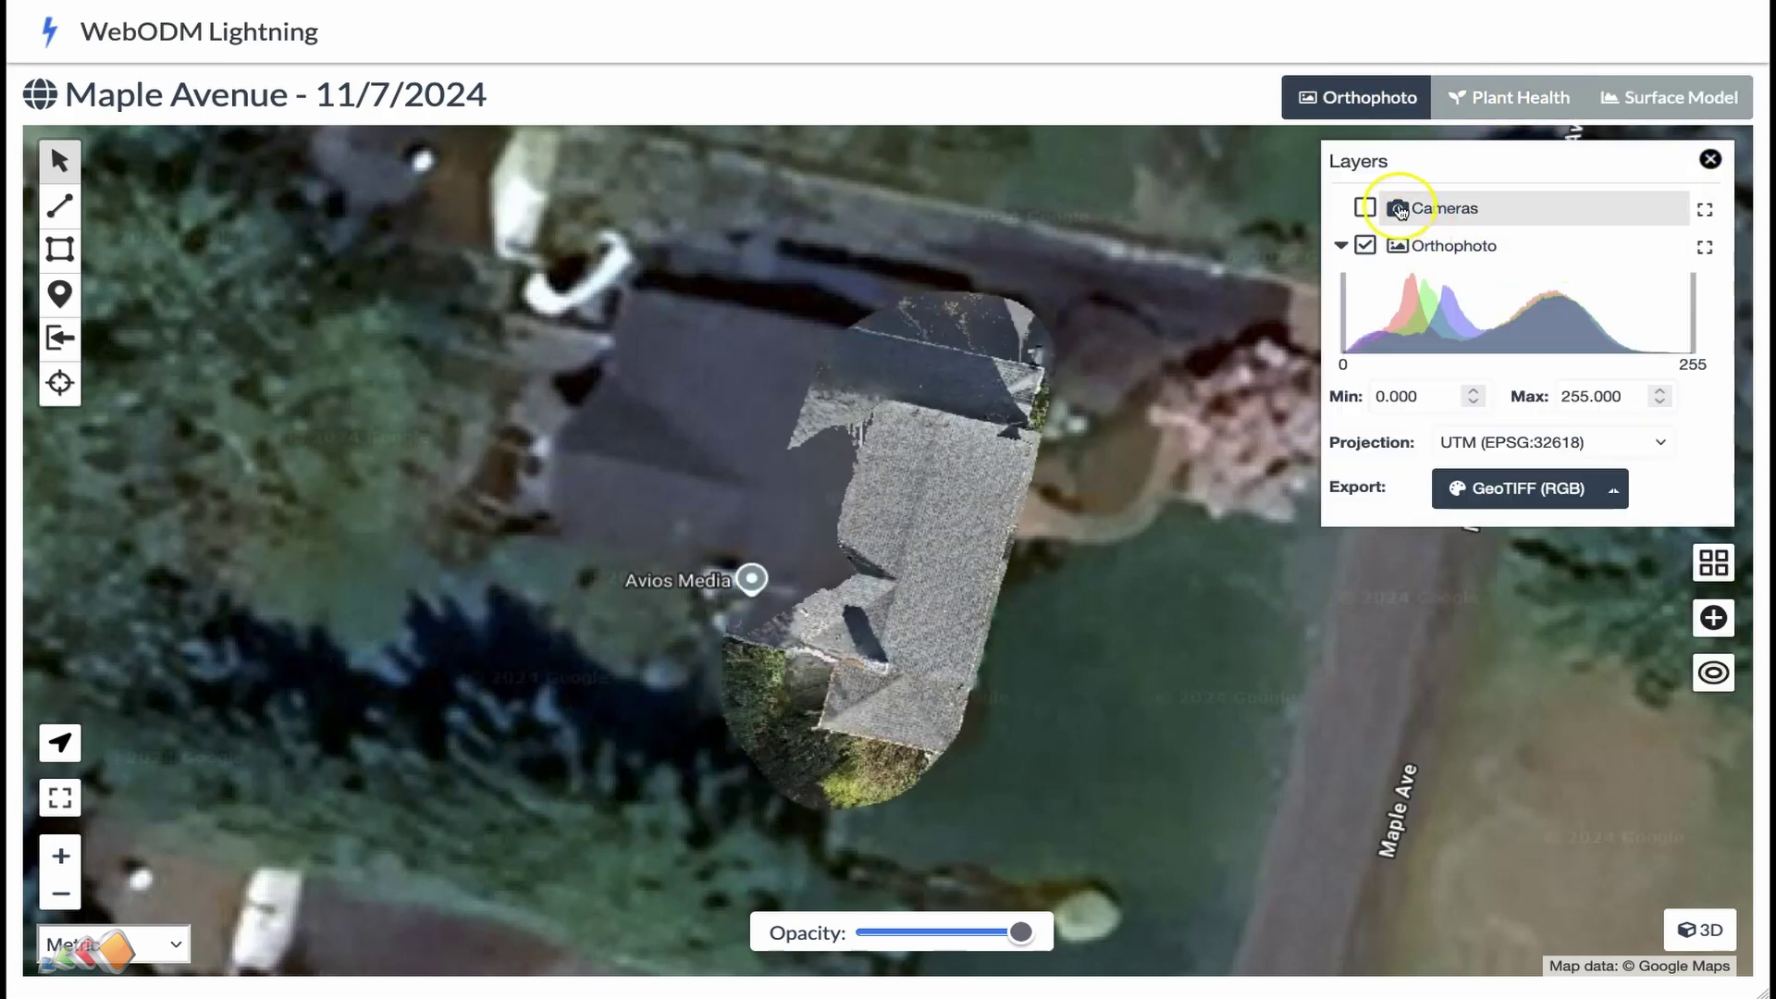
{"action": "left_click", "coordinate": [1400, 209]}
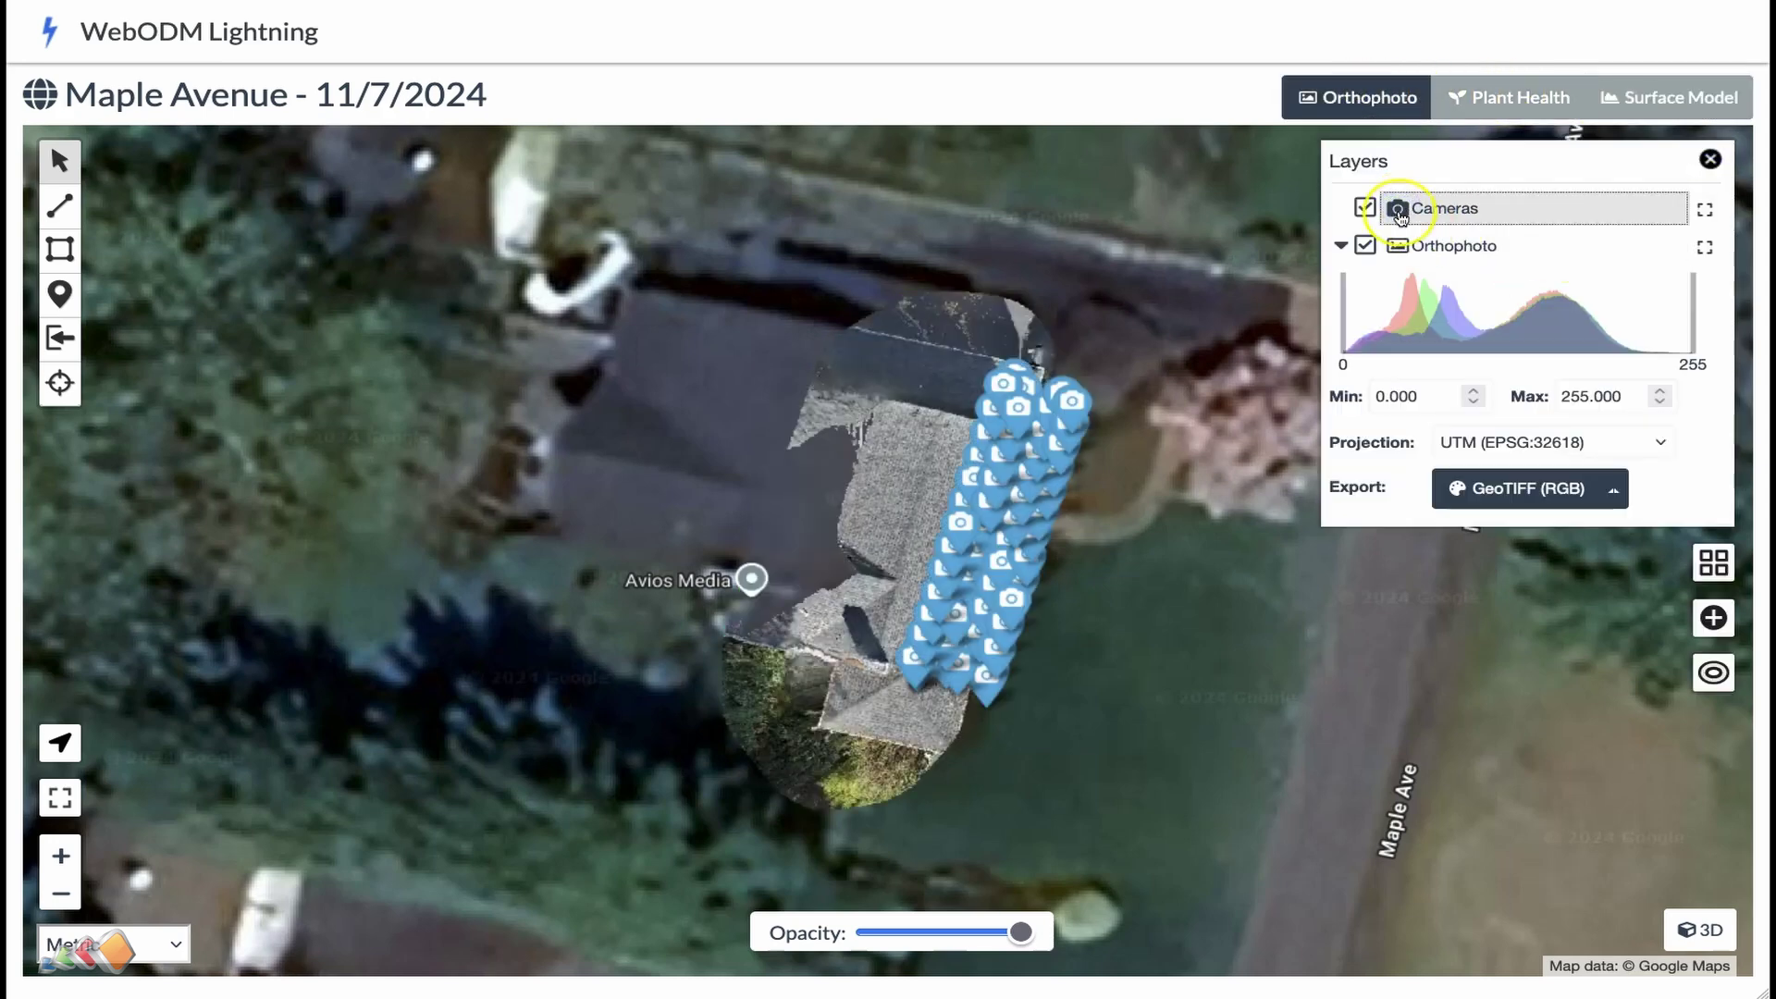
{"action": "left_click", "coordinate": [1684, 930]}
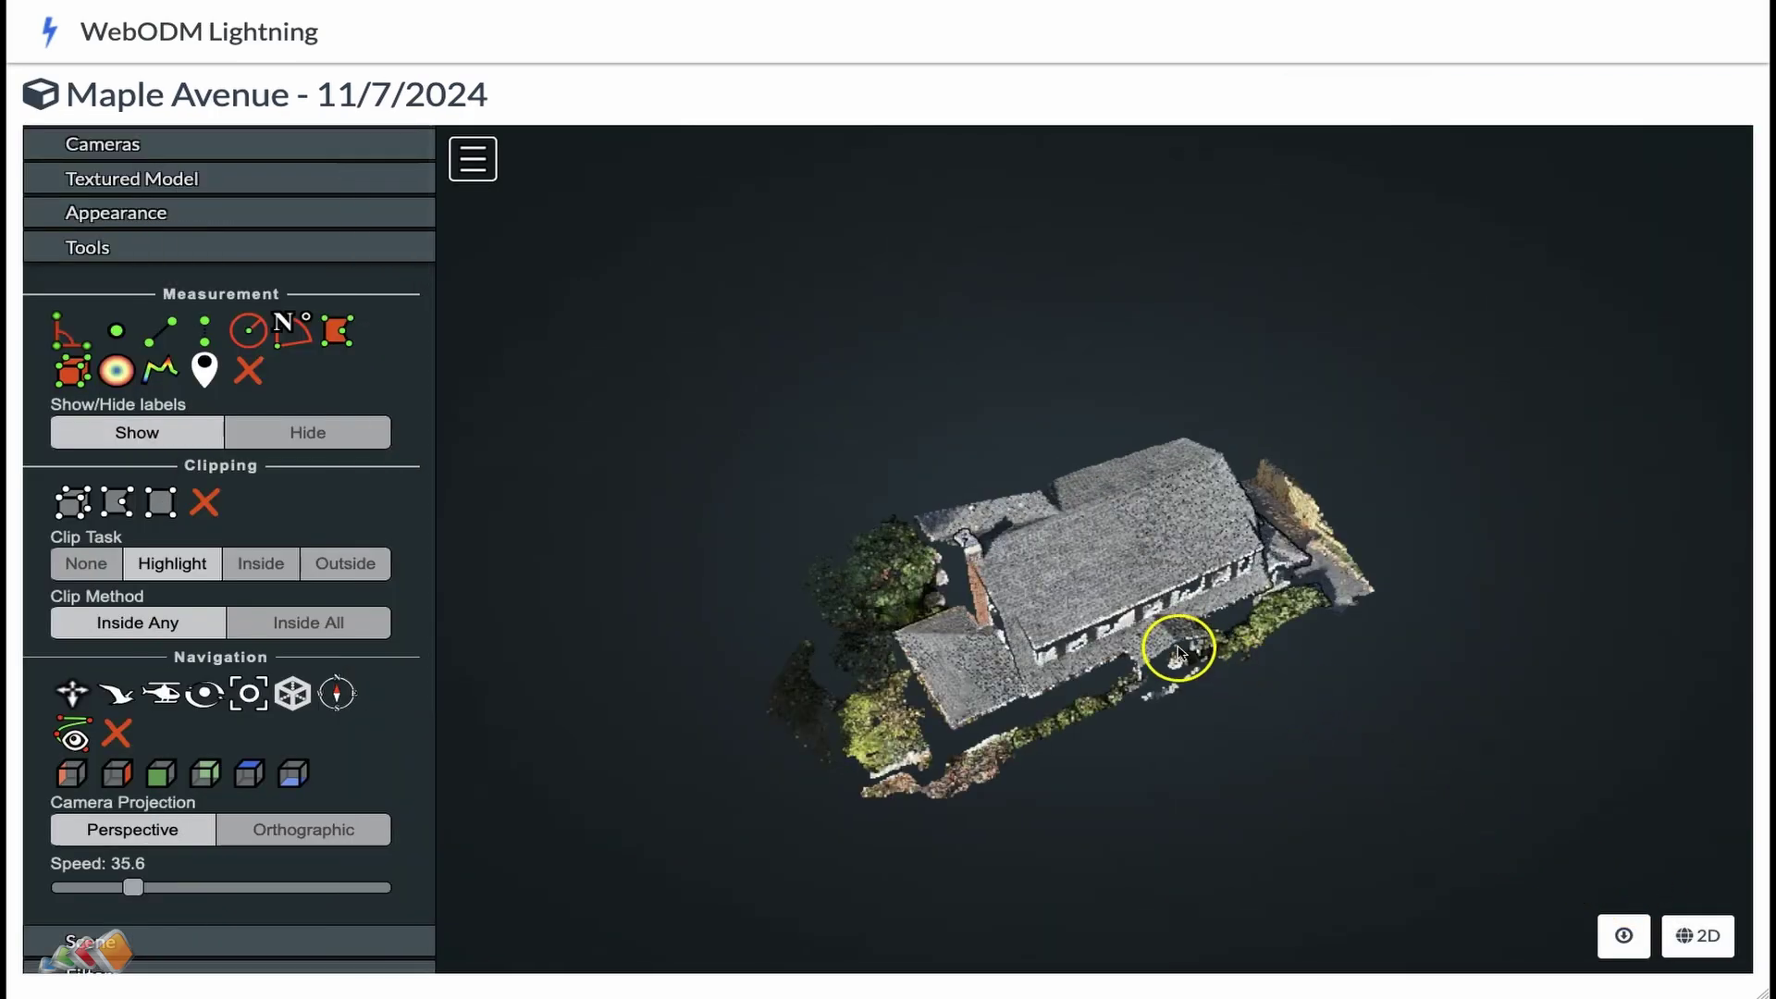
{"action": "double_click", "coordinate": [1157, 614]}
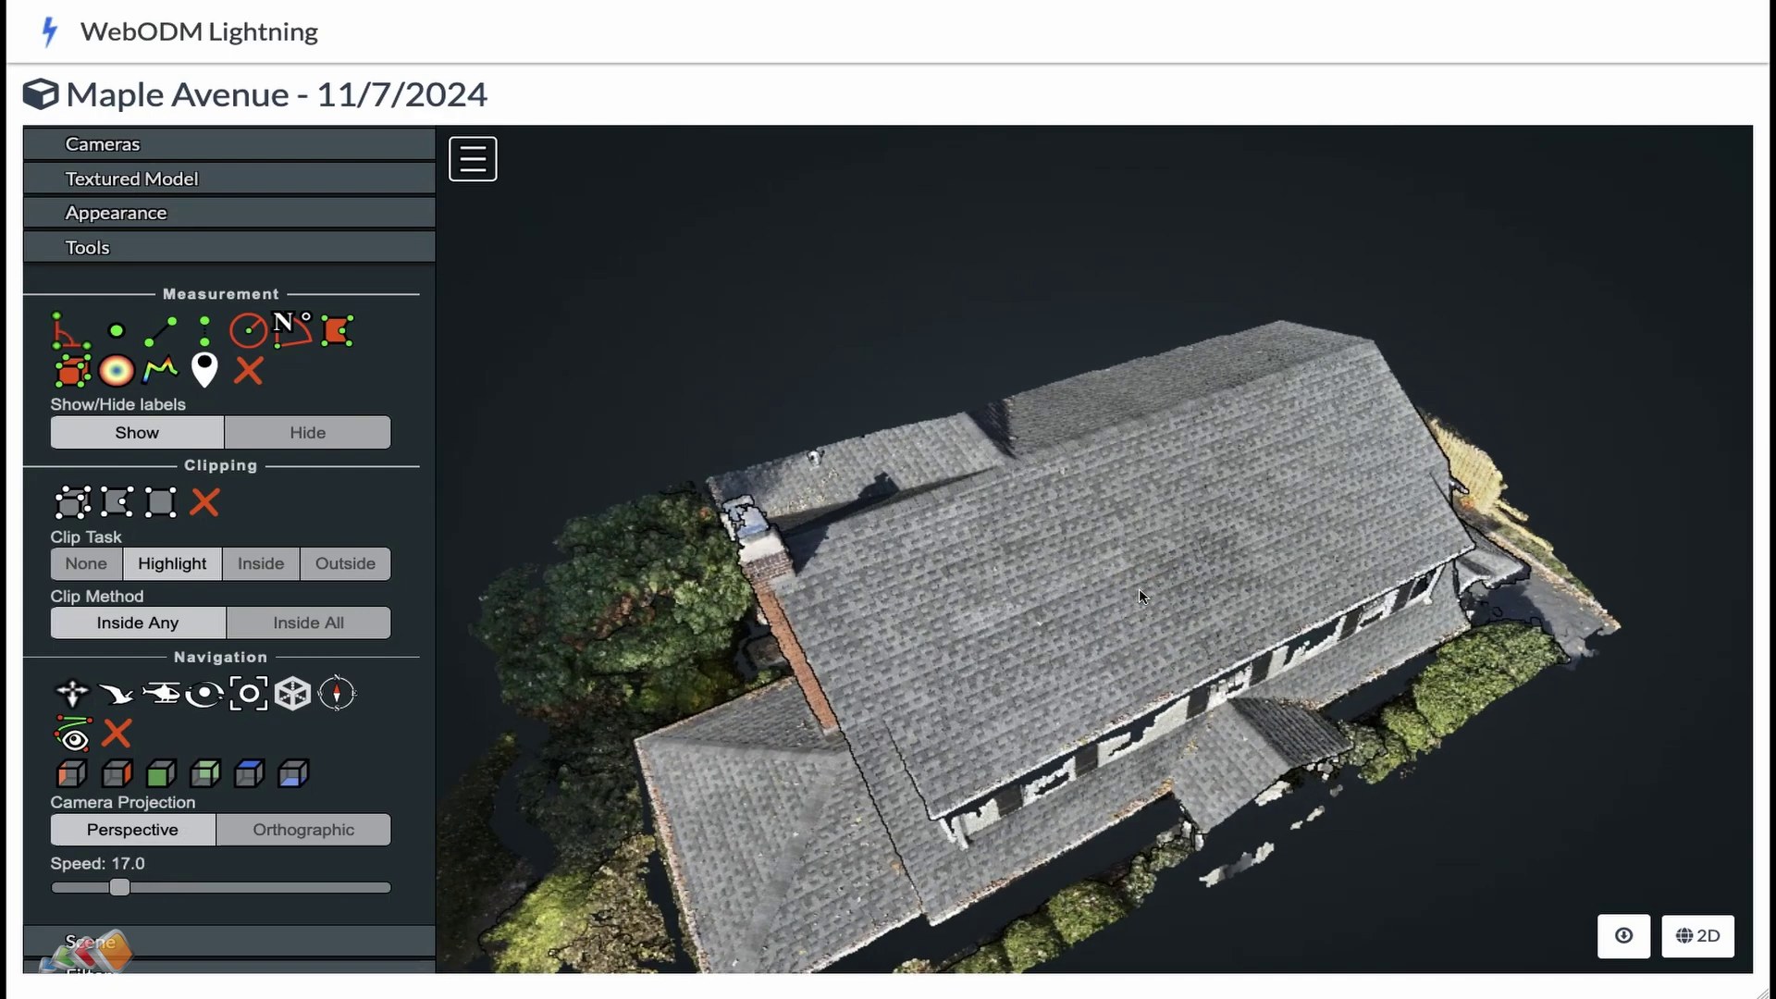
{"action": "left_click", "coordinate": [239, 147]}
{"action": "left_click", "coordinate": [155, 197]}
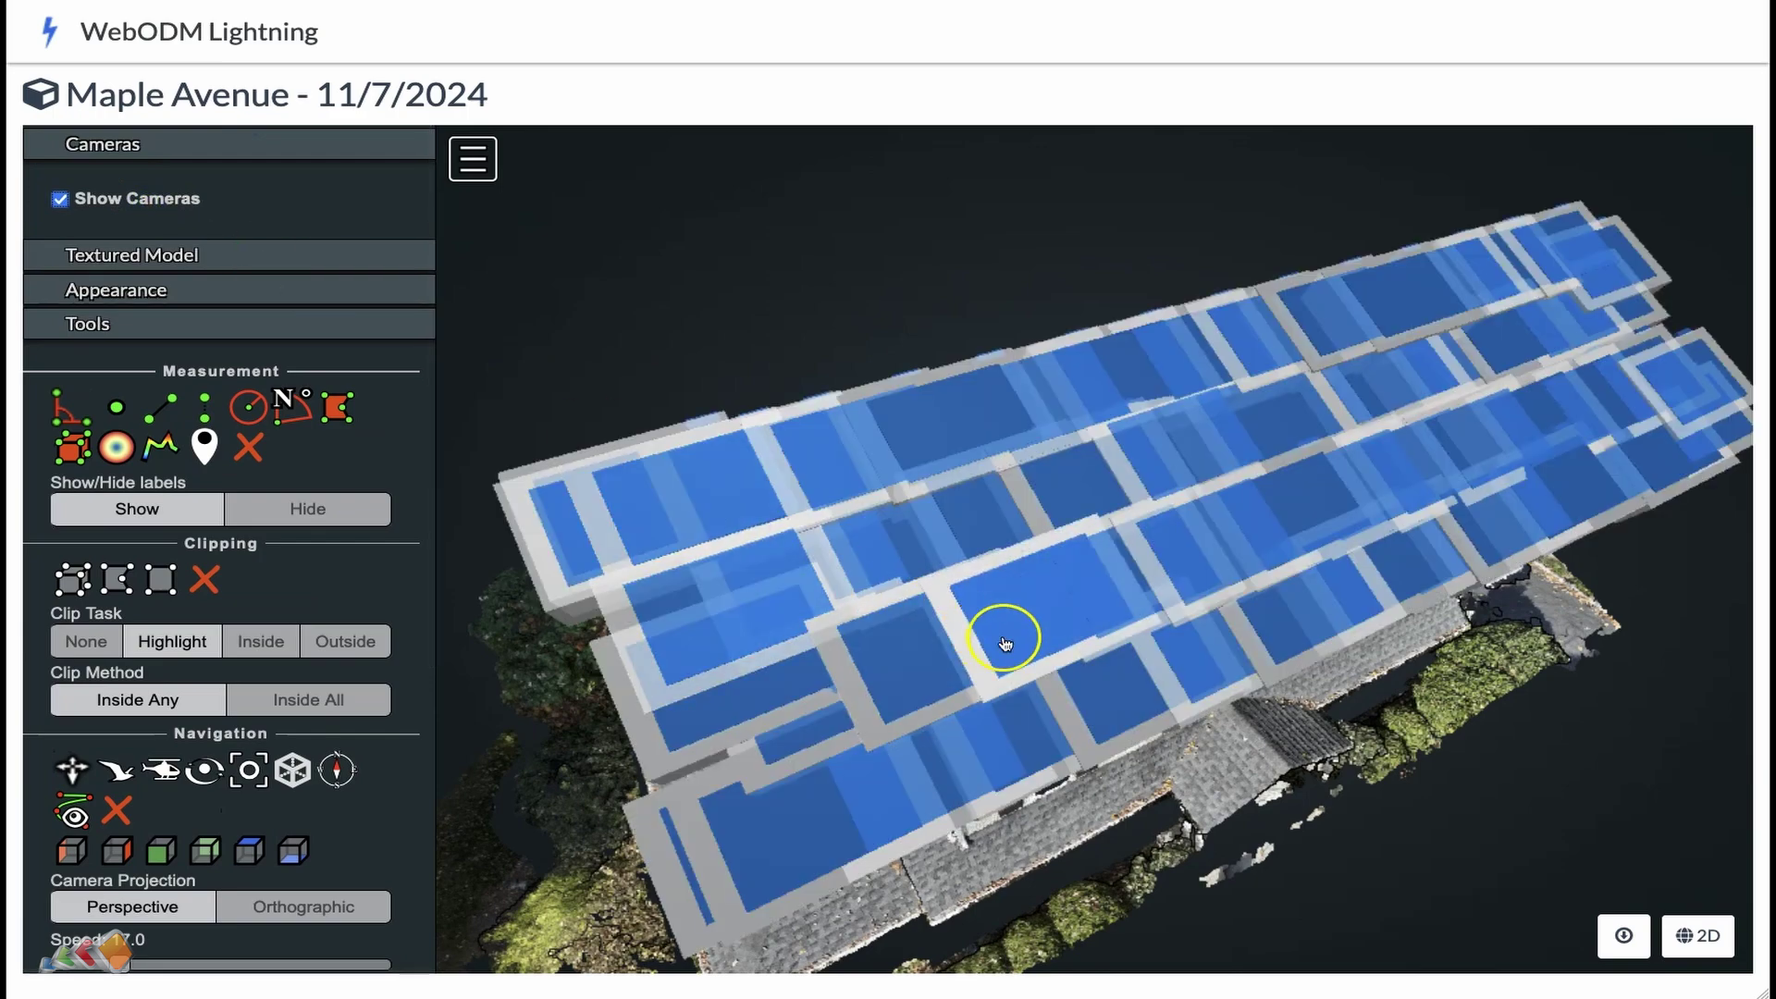
{"action": "left_click", "coordinate": [1048, 618]}
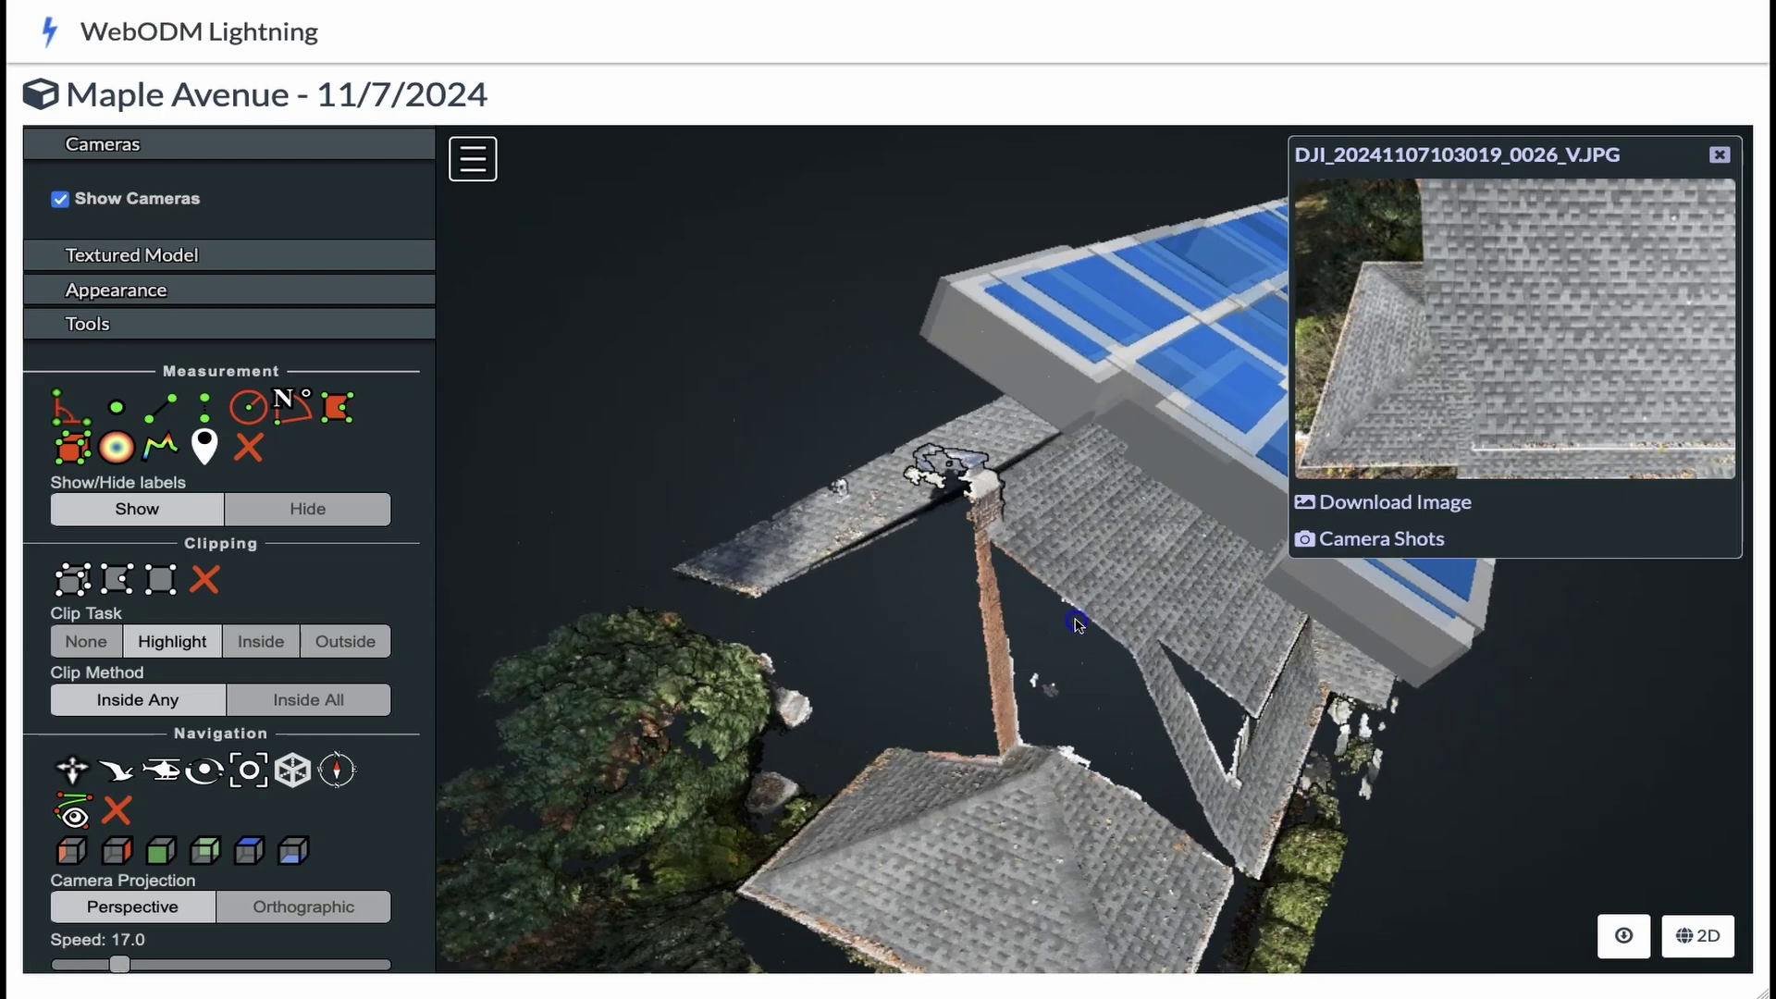
{"action": "scroll", "coordinate": [1092, 655], "scroll_direction": "down", "scroll_amount": 5}
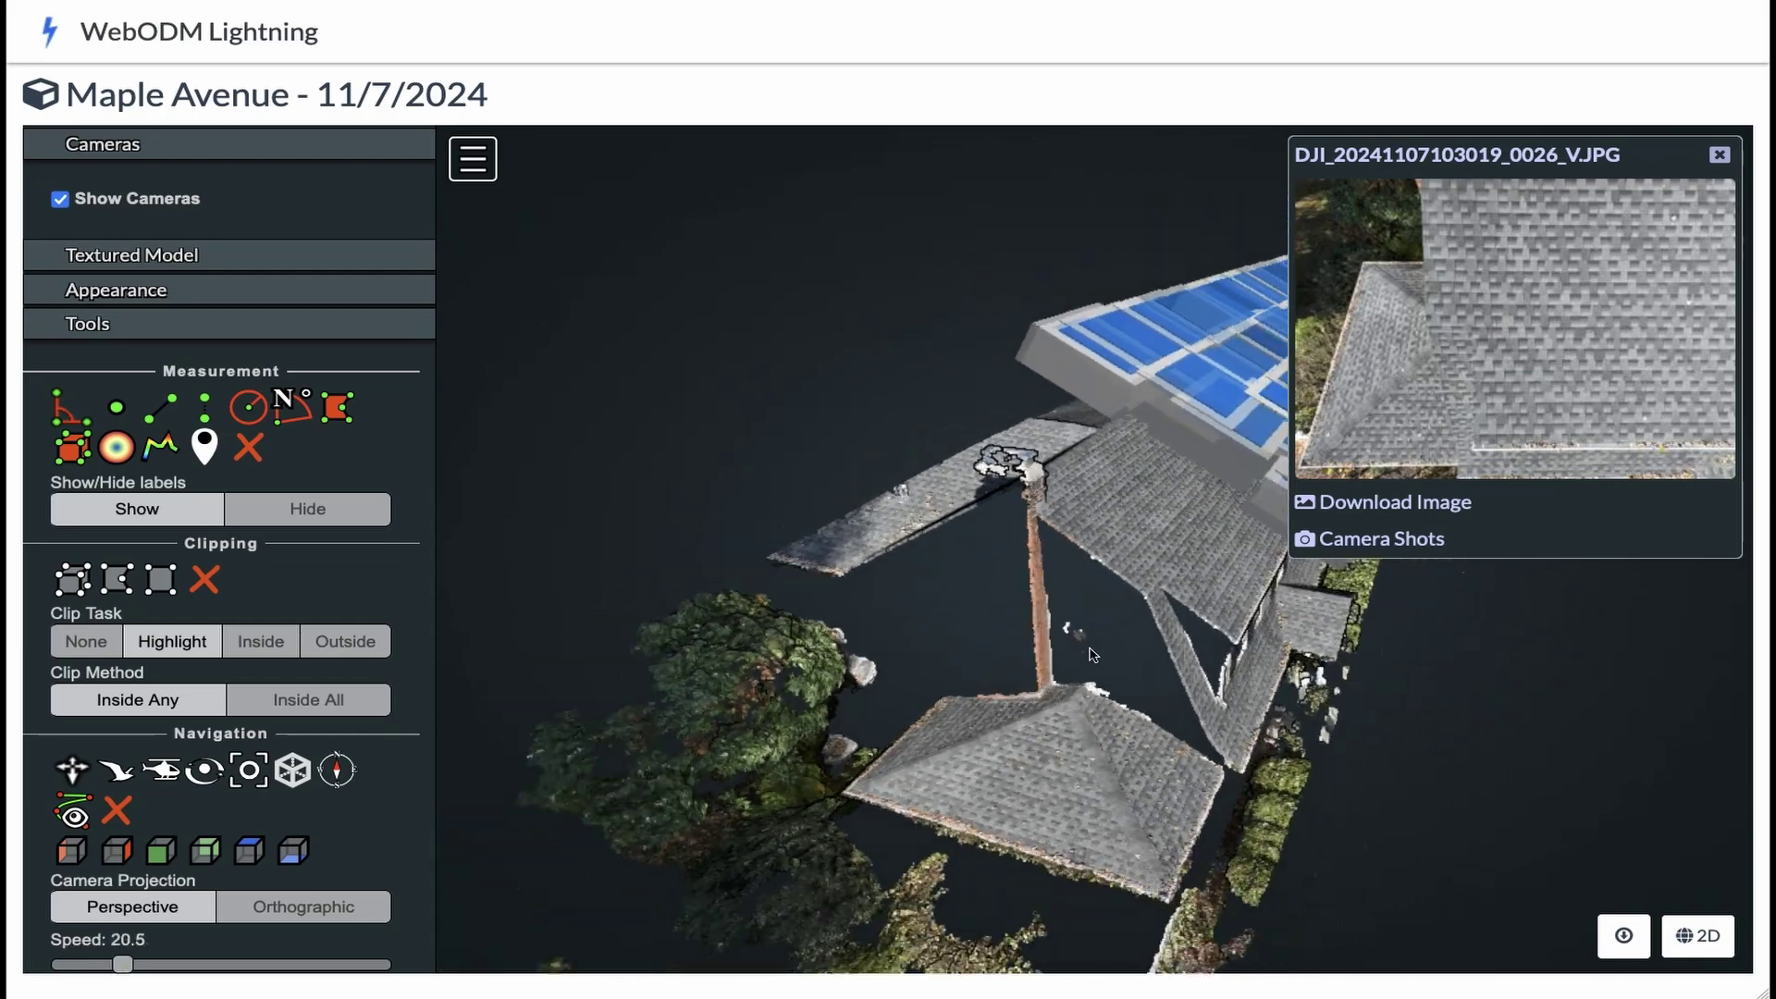
{"action": "left_click", "coordinate": [1171, 648]}
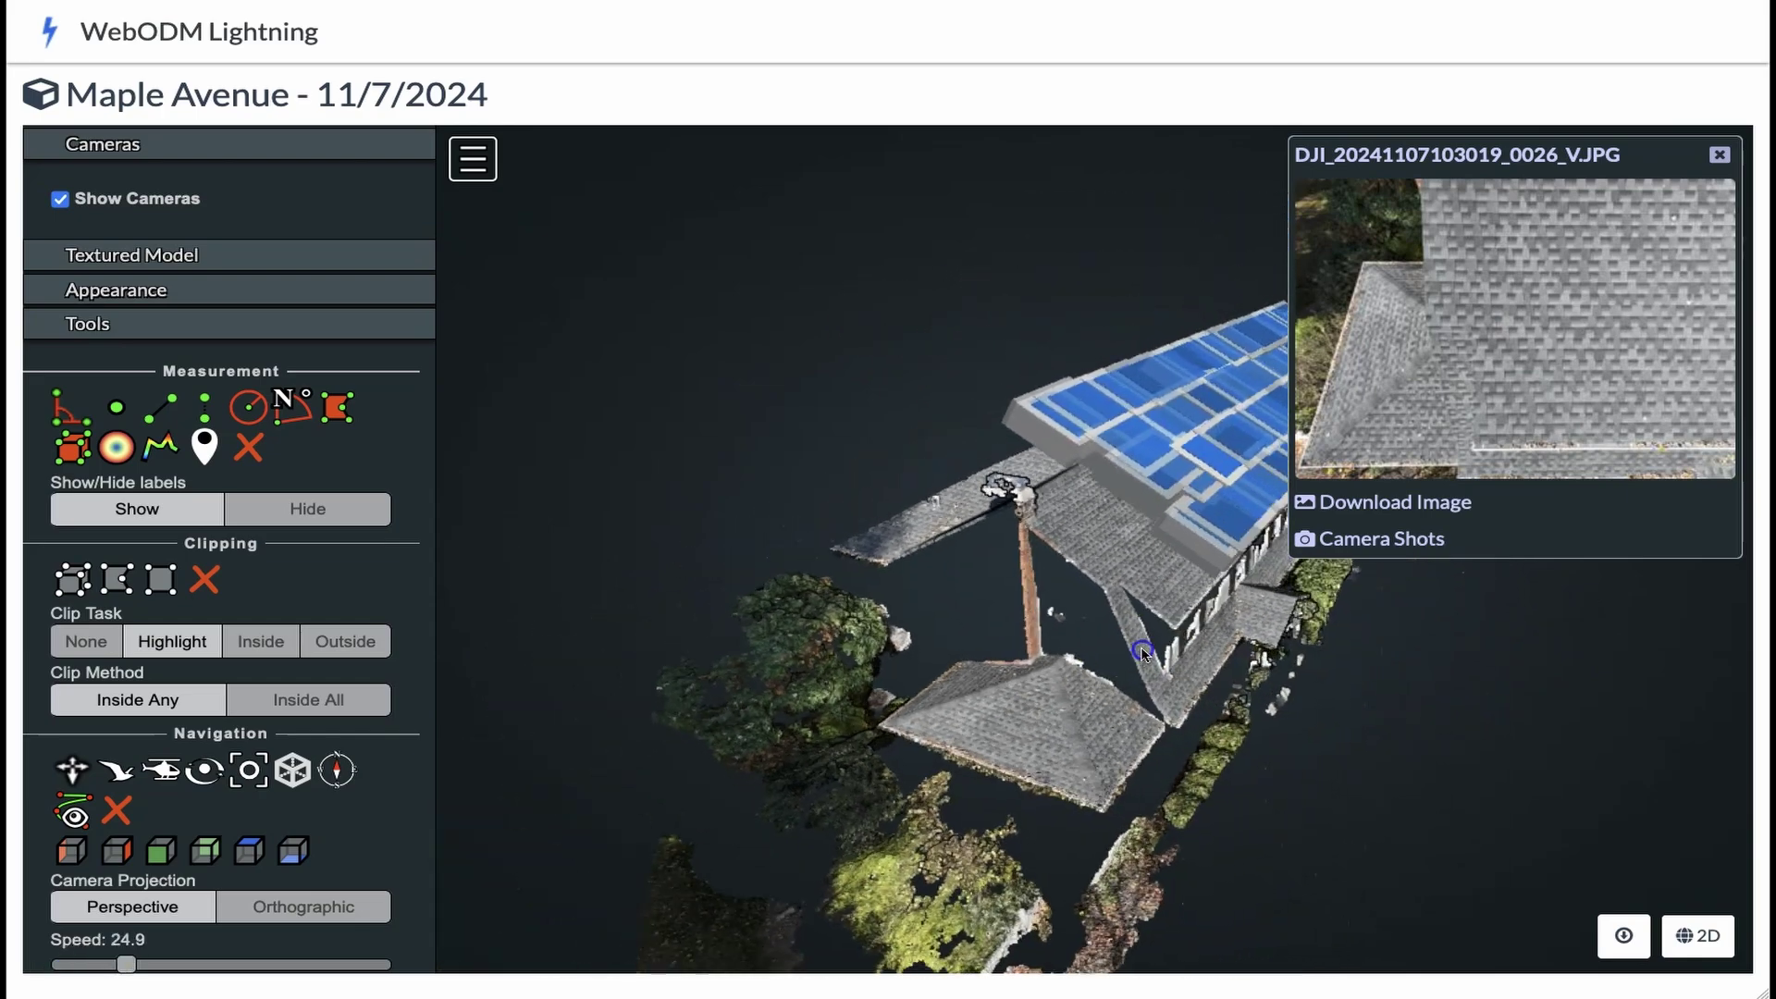
{"action": "left_click", "coordinate": [1143, 653]}
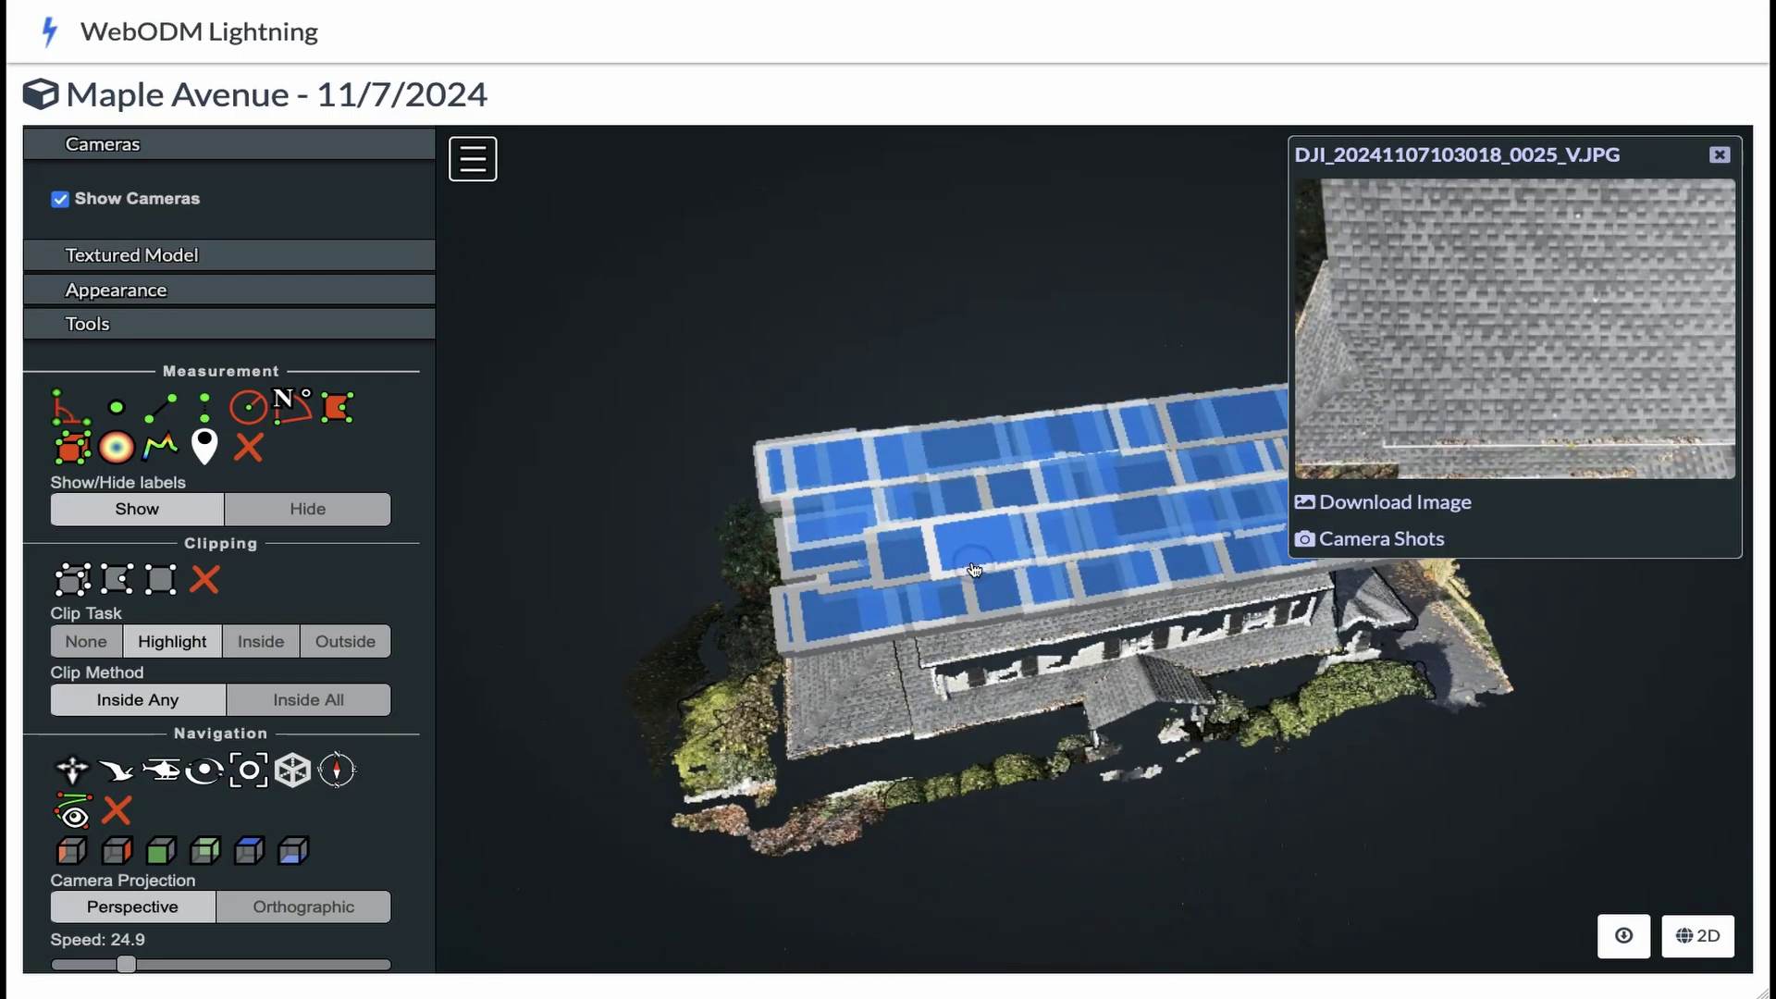